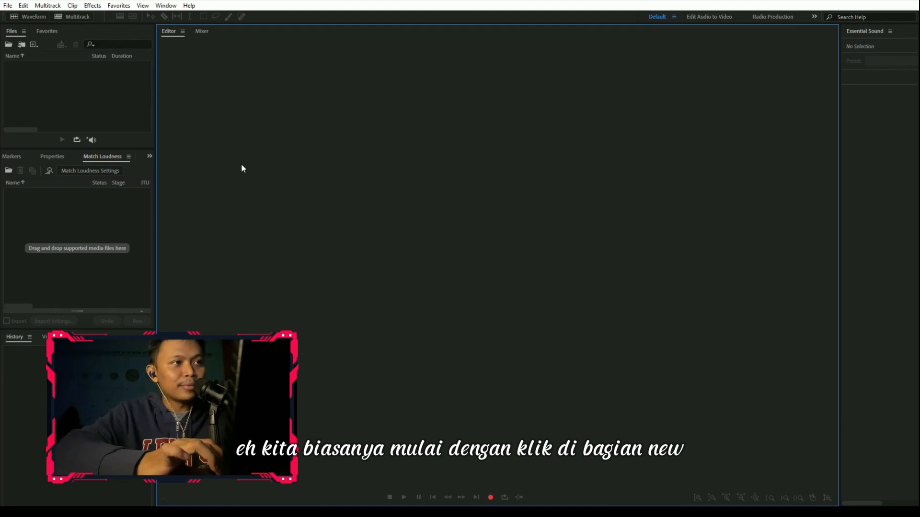
# Create a new multitrack session named POWER VOCAL, keeping the default folder location and audio settings
pyautogui.click(7, 5)
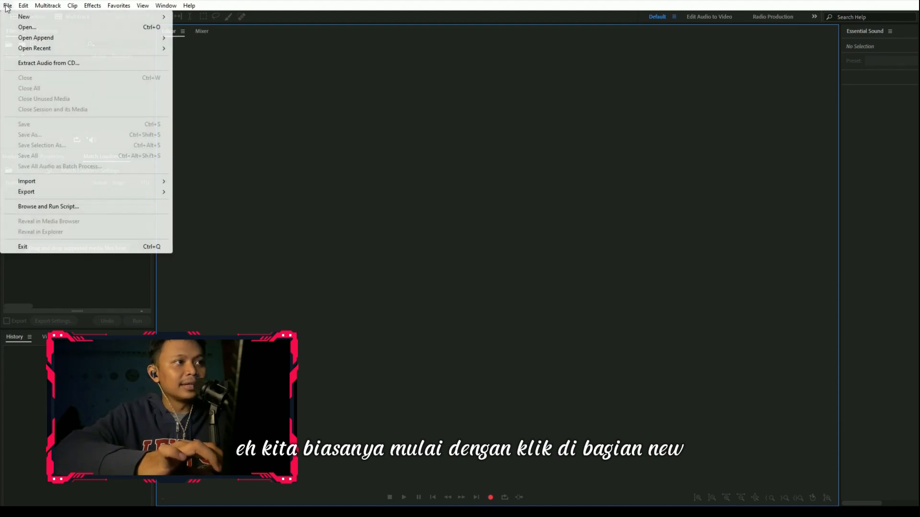
pyautogui.moveTo(23, 6)
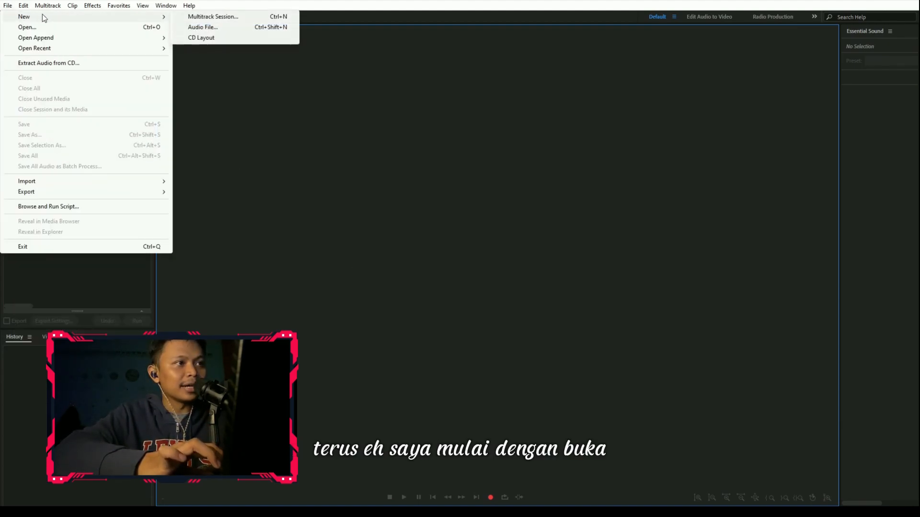
pyautogui.click(186, 19)
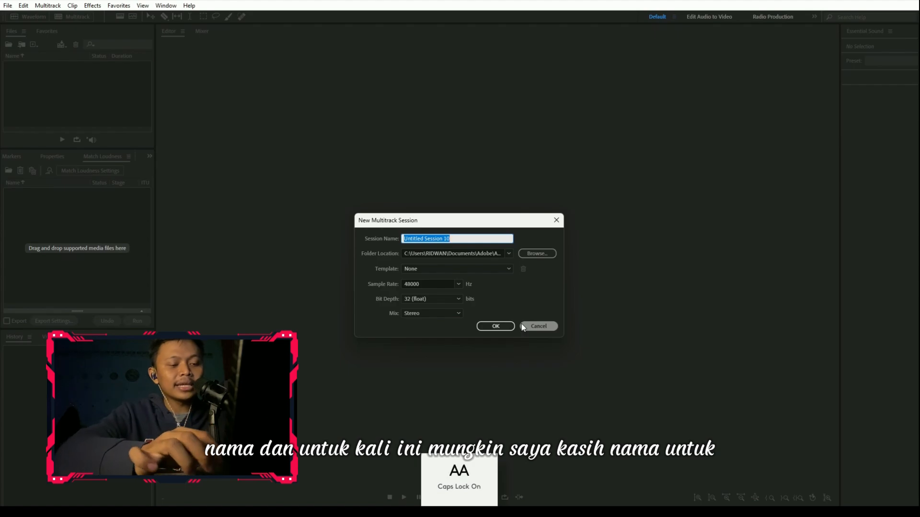
pyautogui.write('POWE')
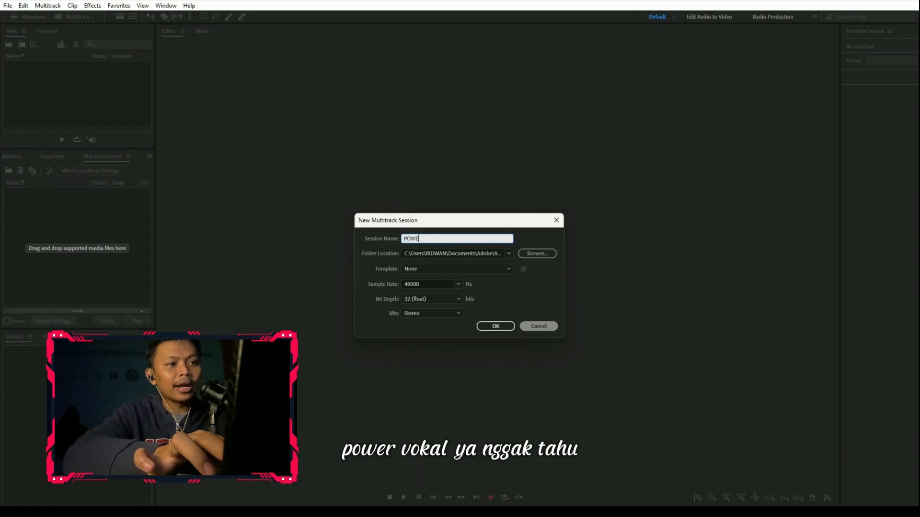
pyautogui.write('R VOCAL')
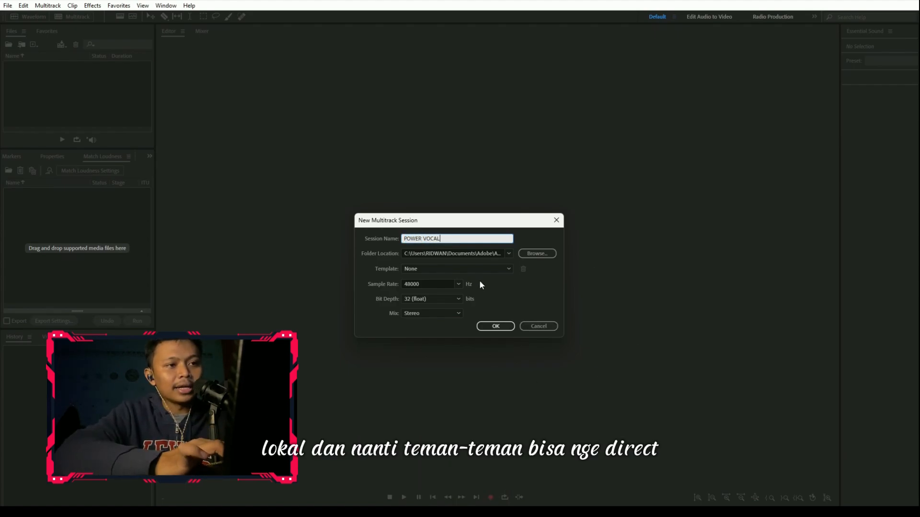
pyautogui.click(531, 254)
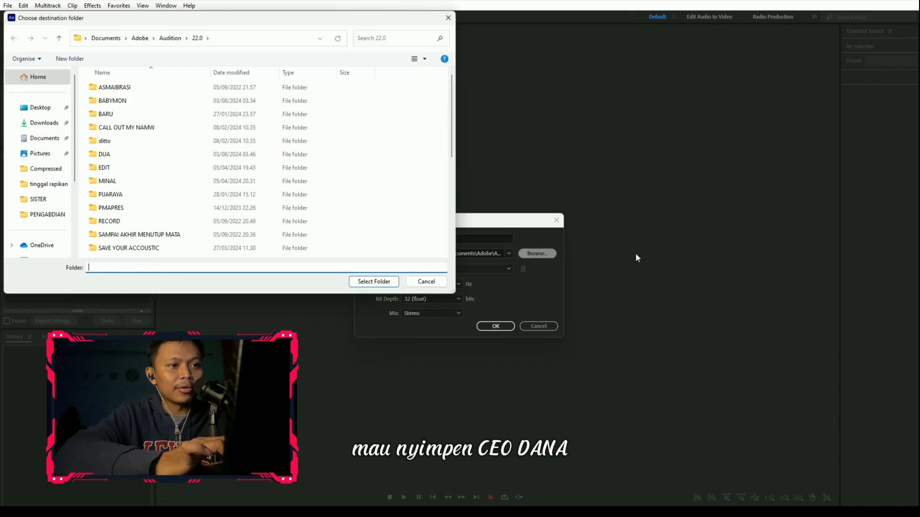
pyautogui.click(448, 18)
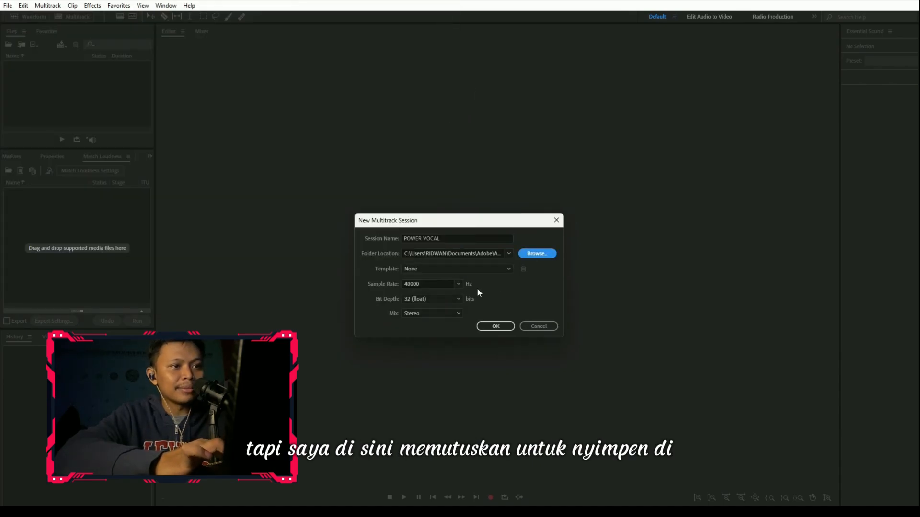
pyautogui.click(490, 328)
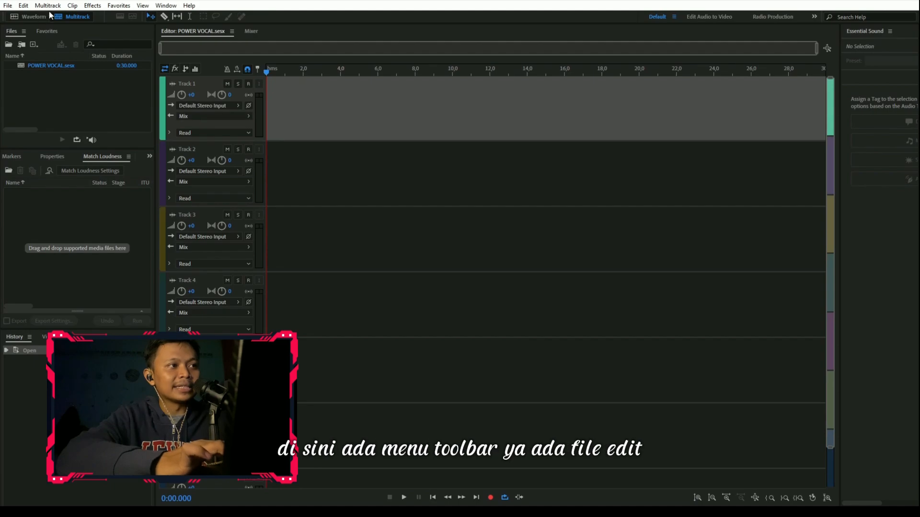
pyautogui.click(9, 7)
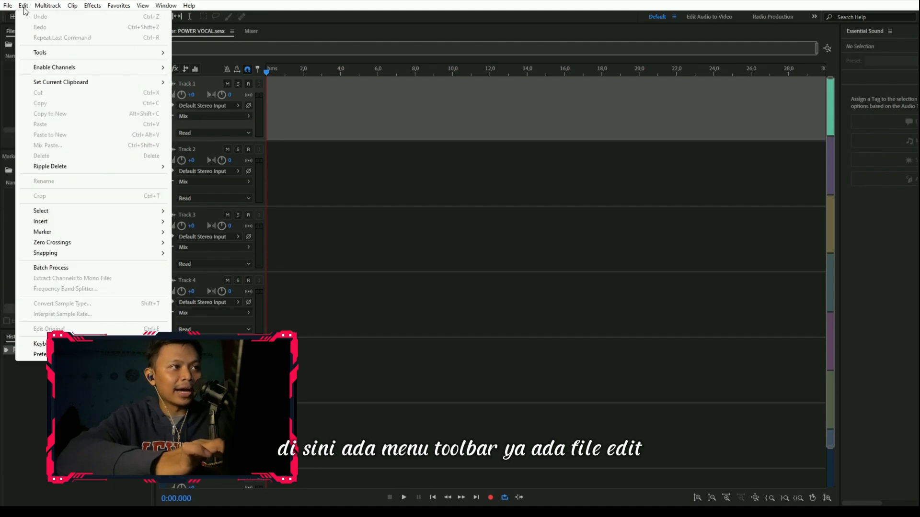
pyautogui.moveTo(56, 5)
pyautogui.moveTo(98, 7)
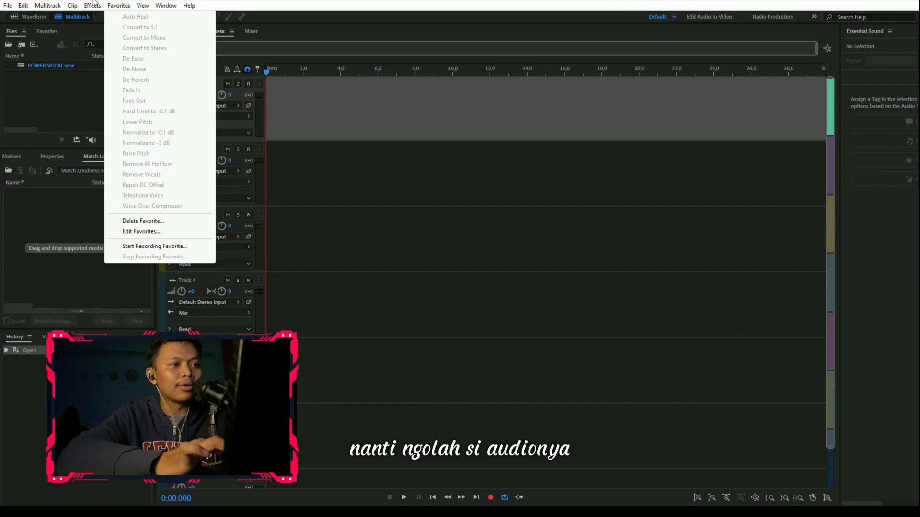
pyautogui.click(324, 143)
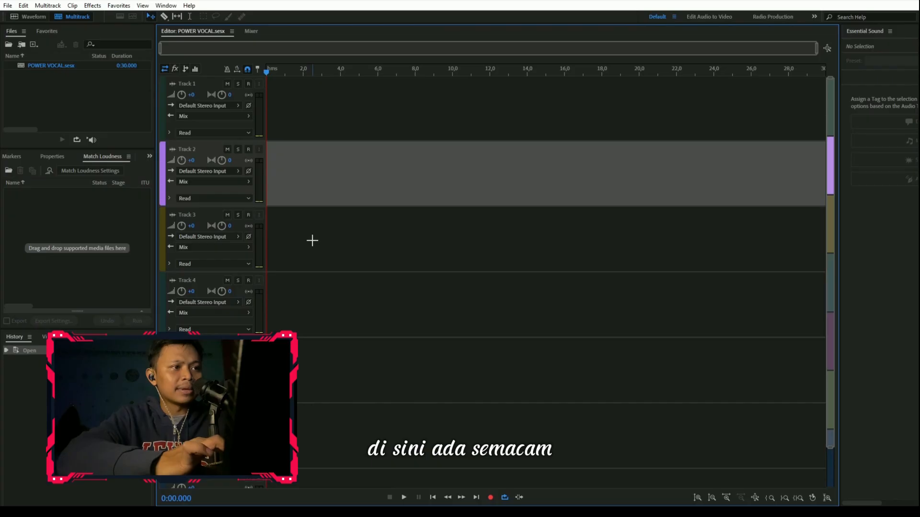
pyautogui.click(293, 94)
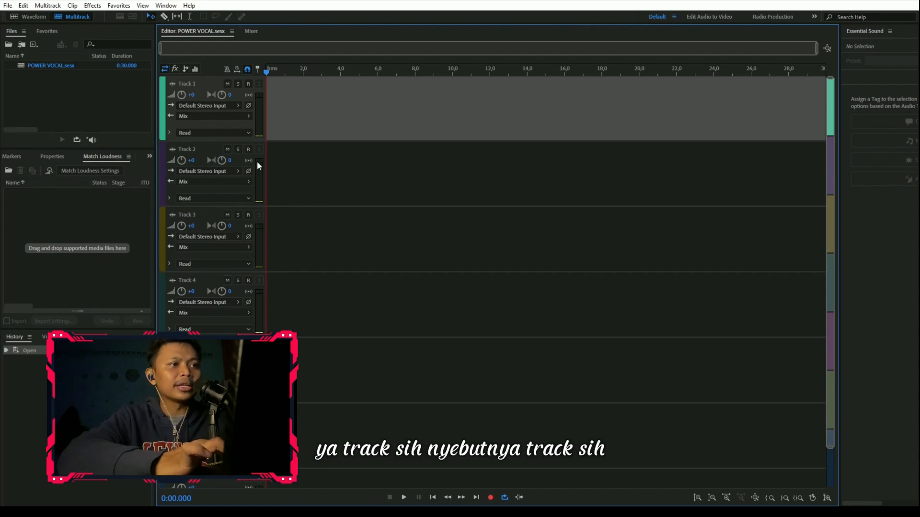
pyautogui.click(350, 223)
pyautogui.click(331, 171)
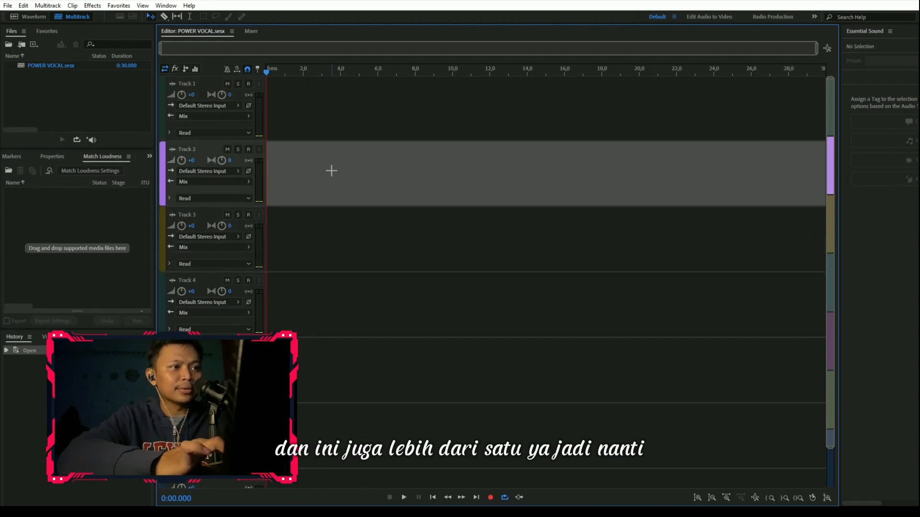
pyautogui.click(326, 243)
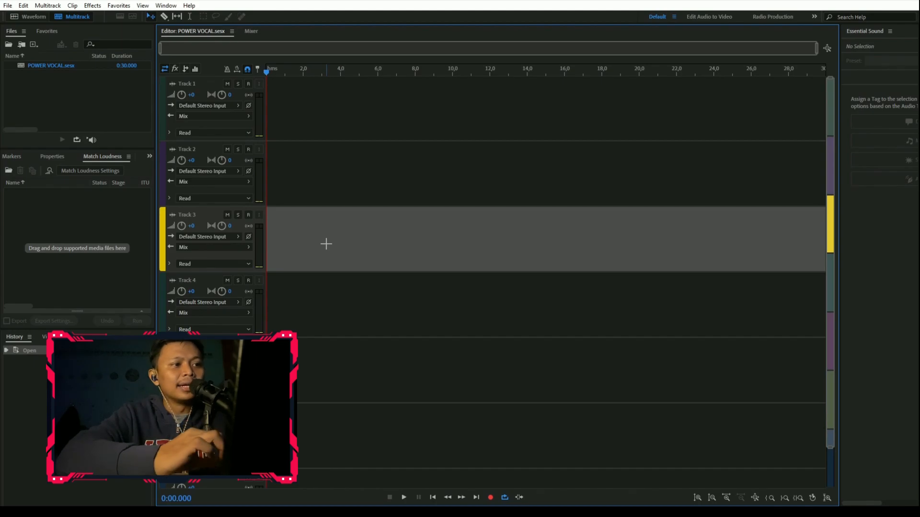
pyautogui.click(289, 175)
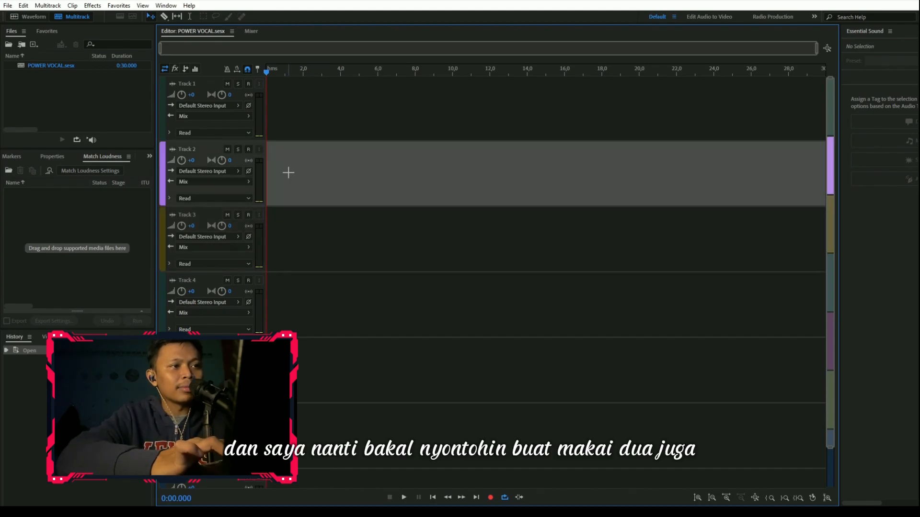
pyautogui.click(298, 117)
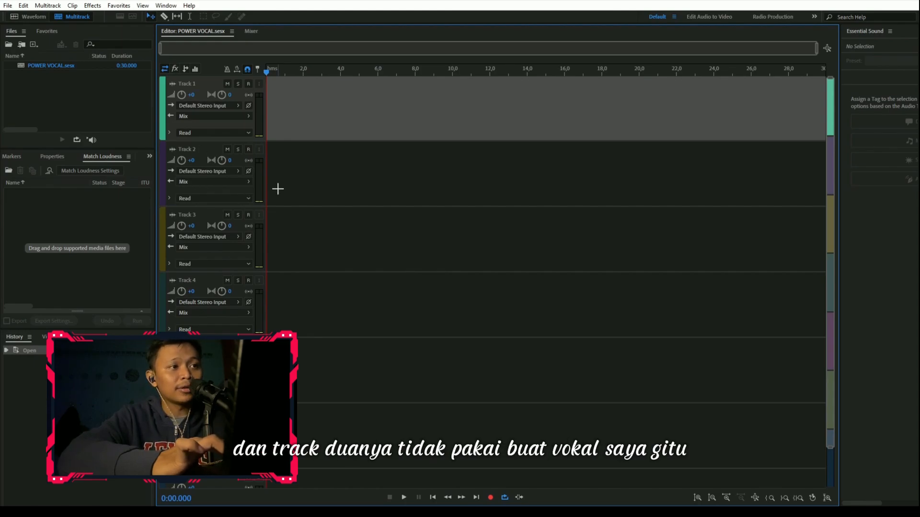
# Arm Track 2 for recording and rename it VOCAL
pyautogui.click(246, 151)
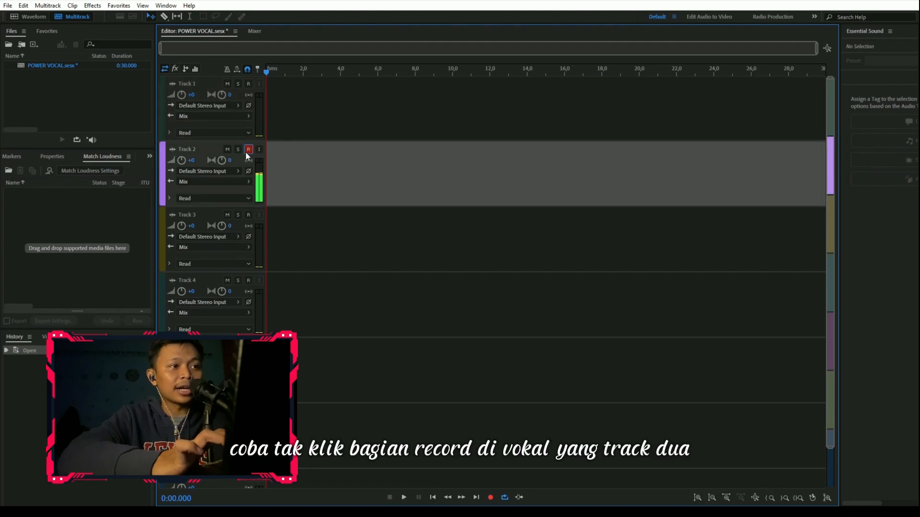
pyautogui.click(185, 150)
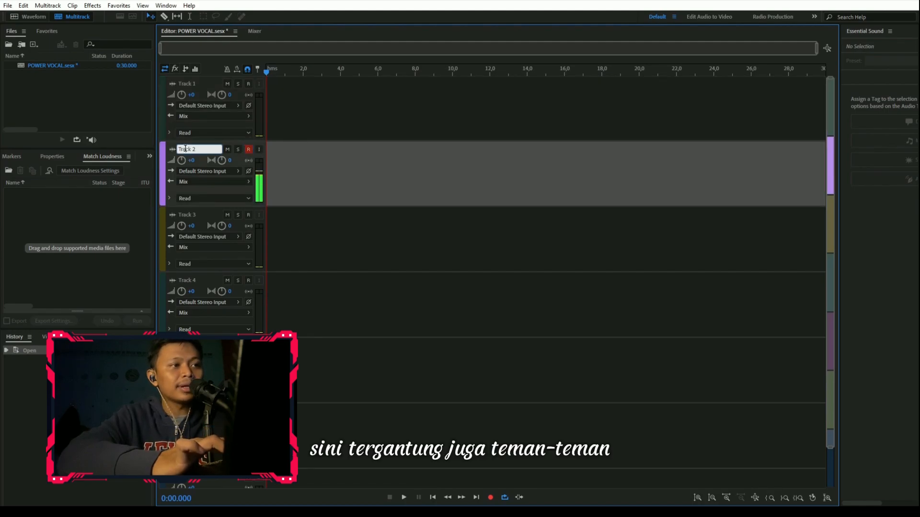
pyautogui.write('VOCAL')
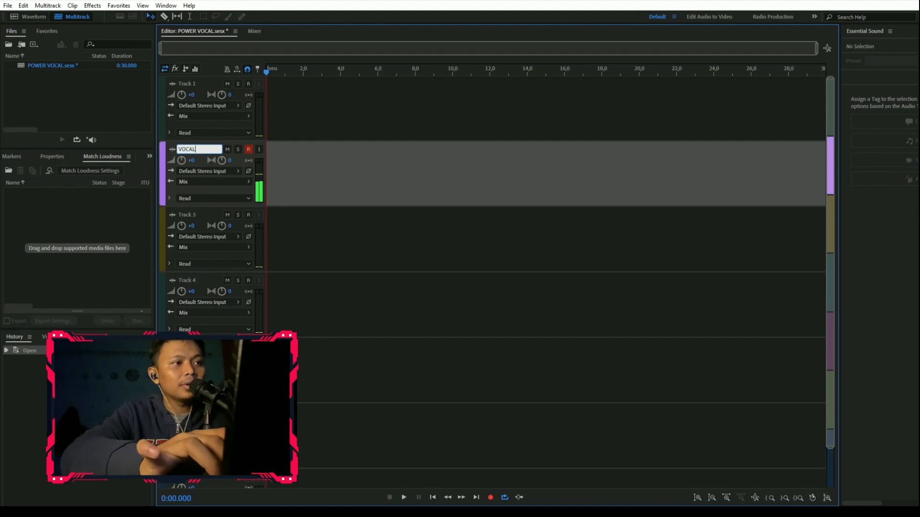
pyautogui.press('Return')
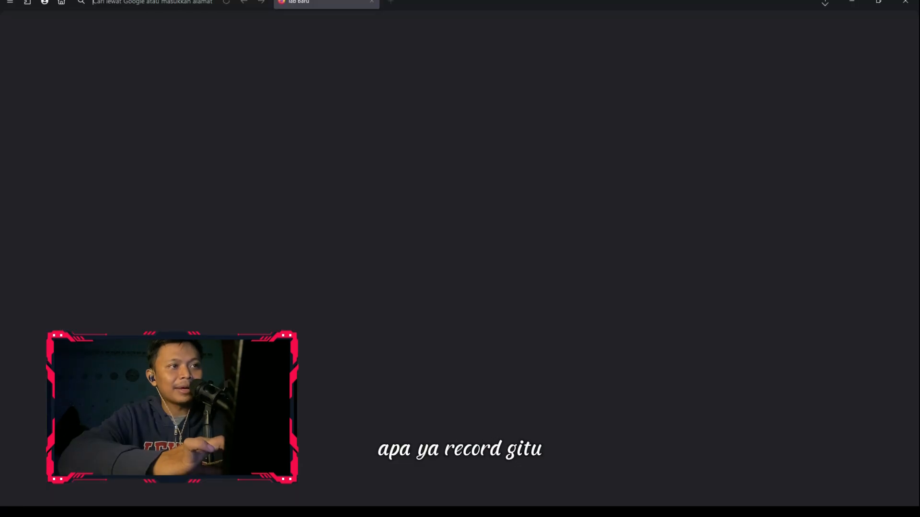
# Switch to the web browser, open YouTube and search for "idontwannabeyouanymore karaoke"
pyautogui.click(378, 308)
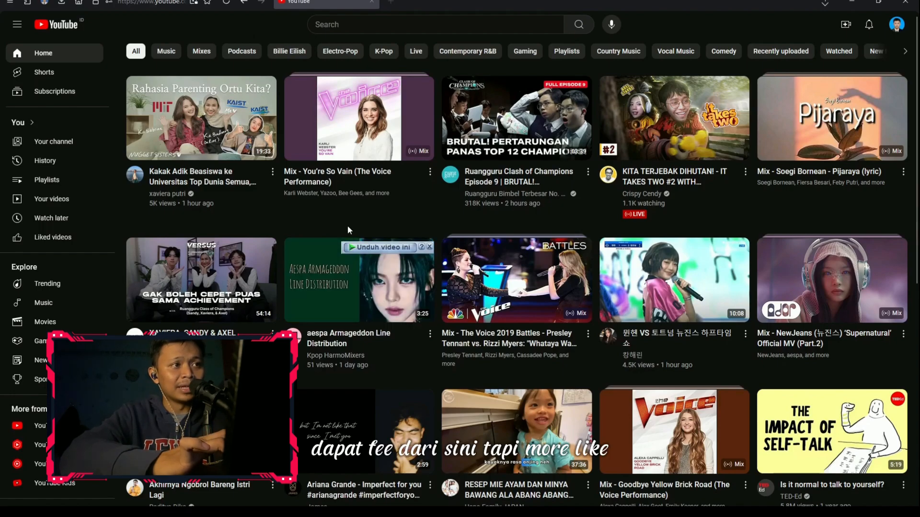
pyautogui.click(321, 25)
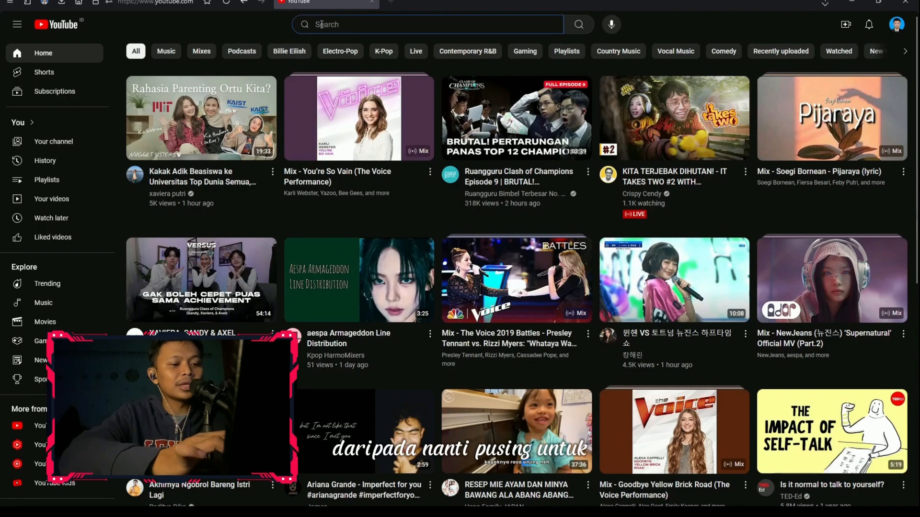
pyautogui.write('IDO')
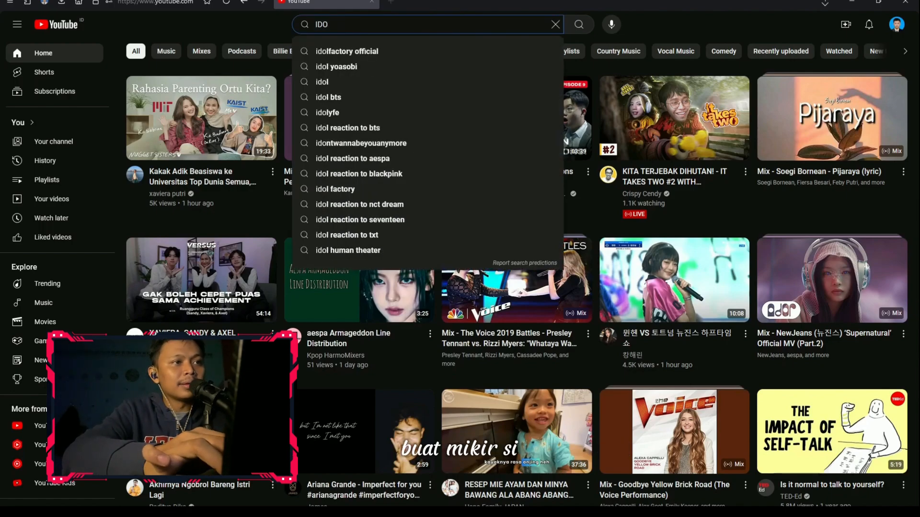
pyautogui.write('N')
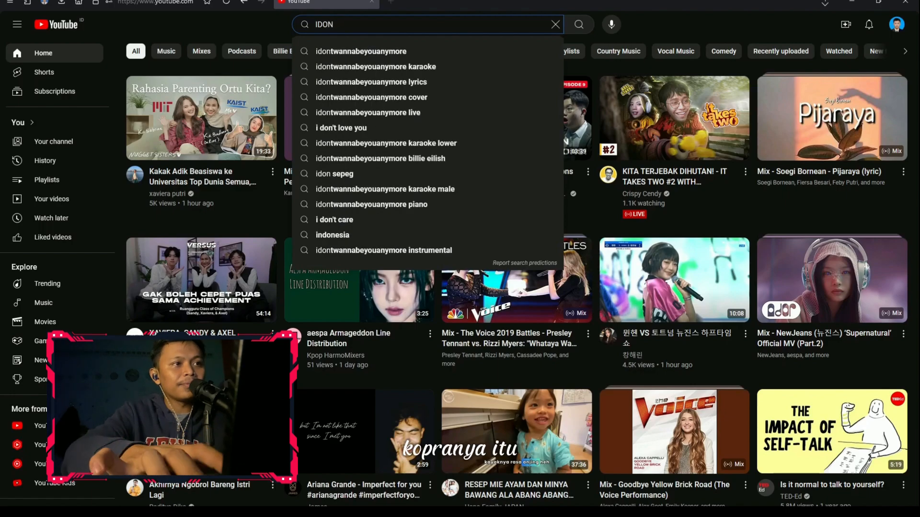
pyautogui.press('Down')
pyautogui.press('Down')
pyautogui.press('Return')
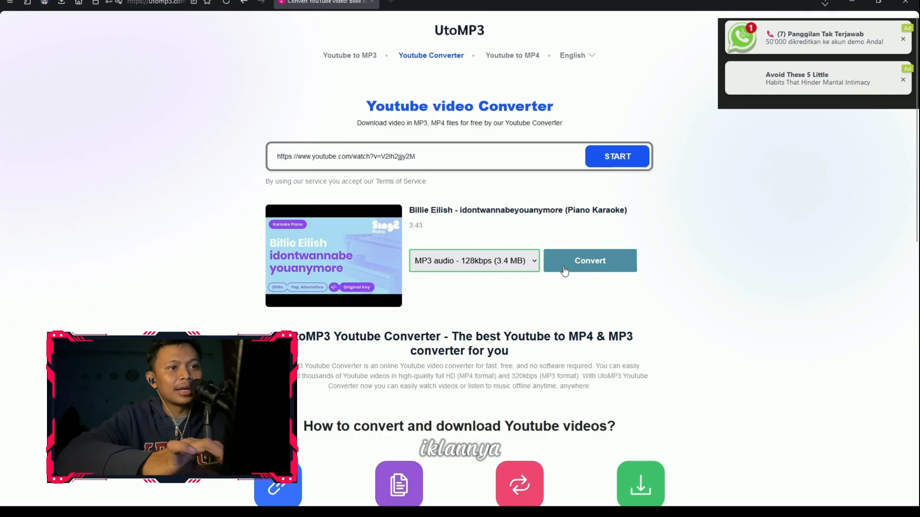
# Convert the Billie Eilish piano karaoke video to 128kbps MP3 audio, download it and open its download folder
pyautogui.click(590, 261)
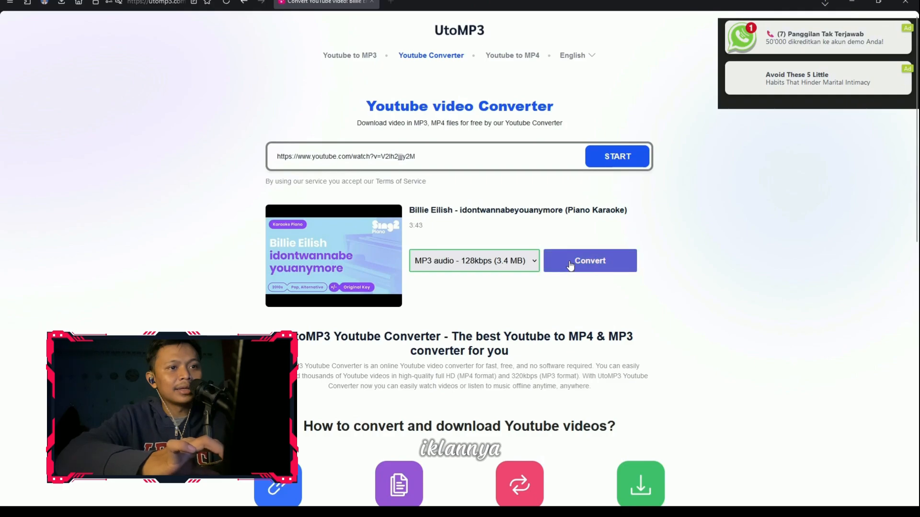
pyautogui.click(456, 261)
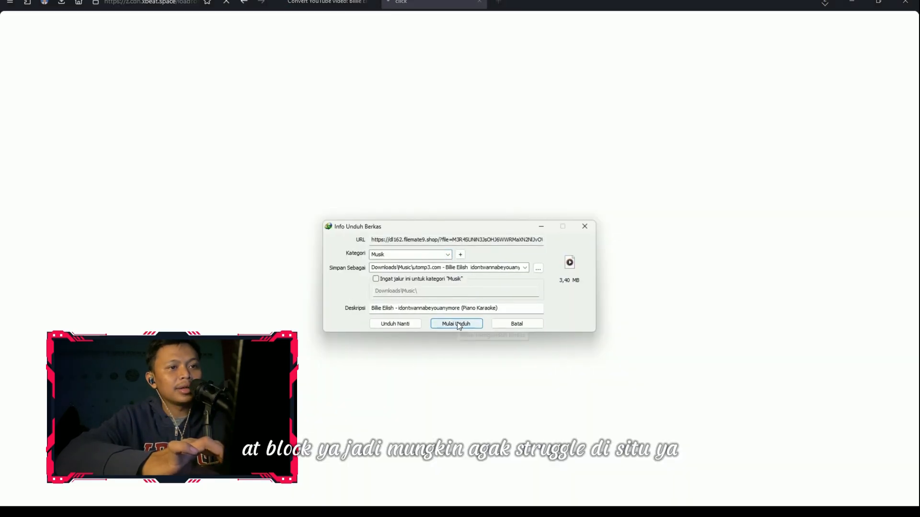
pyautogui.click(457, 322)
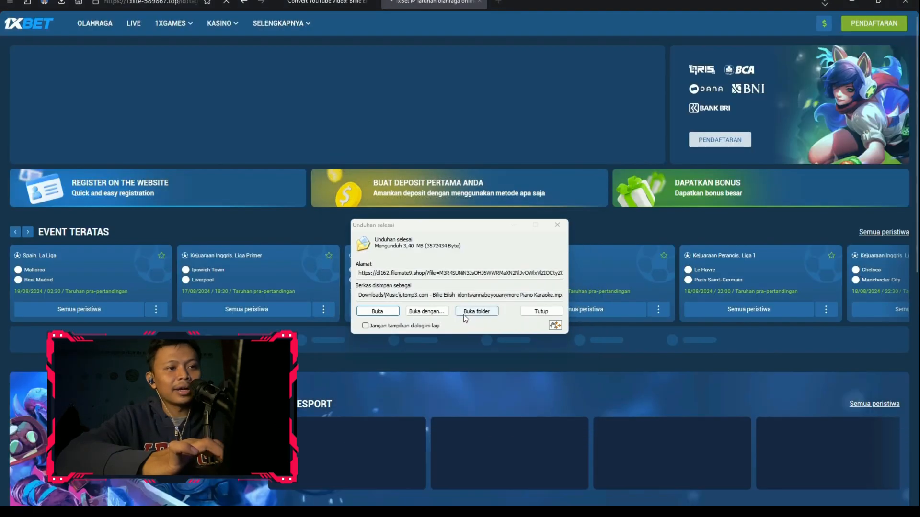
pyautogui.click(469, 314)
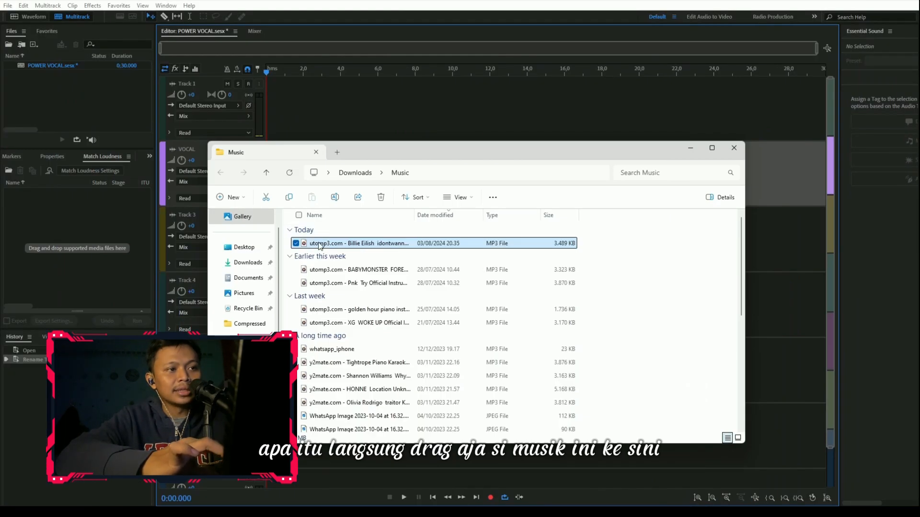
# Add the downloaded Billie Eilish karaoke MP3 to the start of Track 1 in the POWER VOCAL session
pyautogui.moveTo(320, 245); pyautogui.dragTo(266, 108)
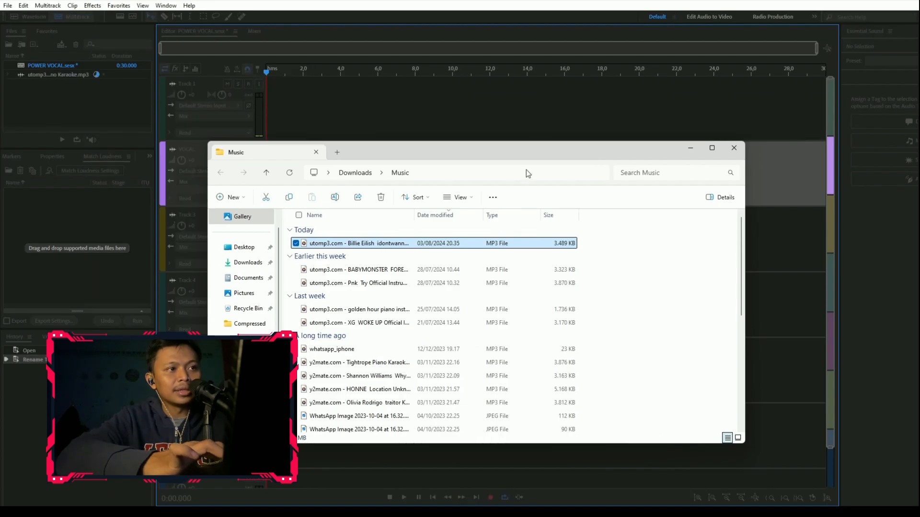
pyautogui.click(690, 149)
pyautogui.click(508, 308)
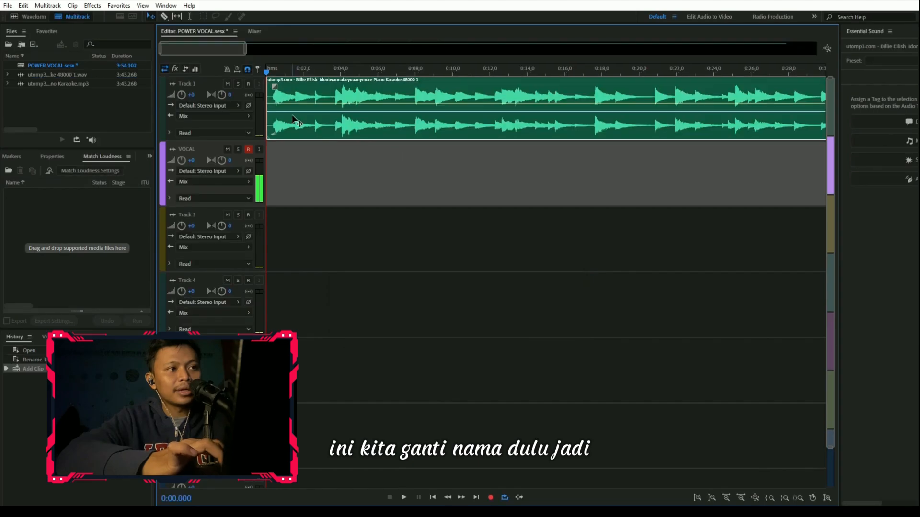
# Rename Track 1 to INSTRUMENT and play the session from the beginning
pyautogui.click(185, 83)
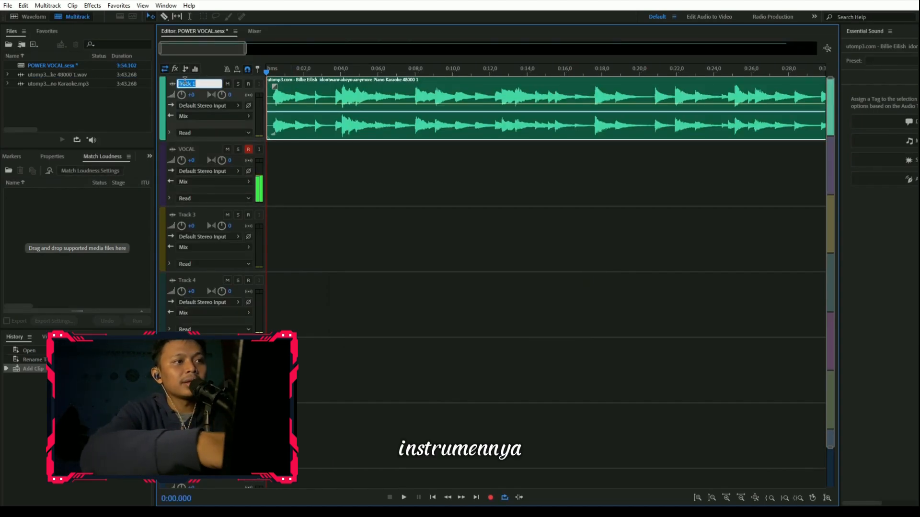
pyautogui.write('INSTRUMENT')
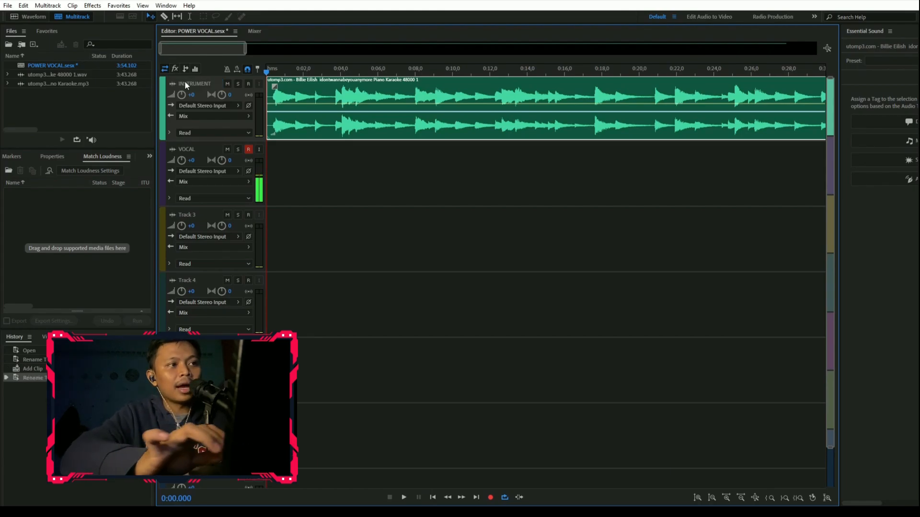
pyautogui.press('Return')
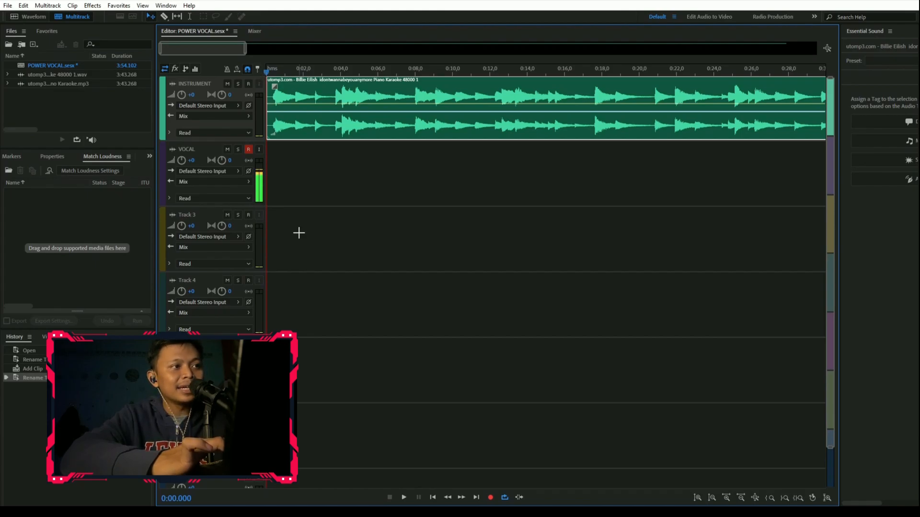
pyautogui.press('space')
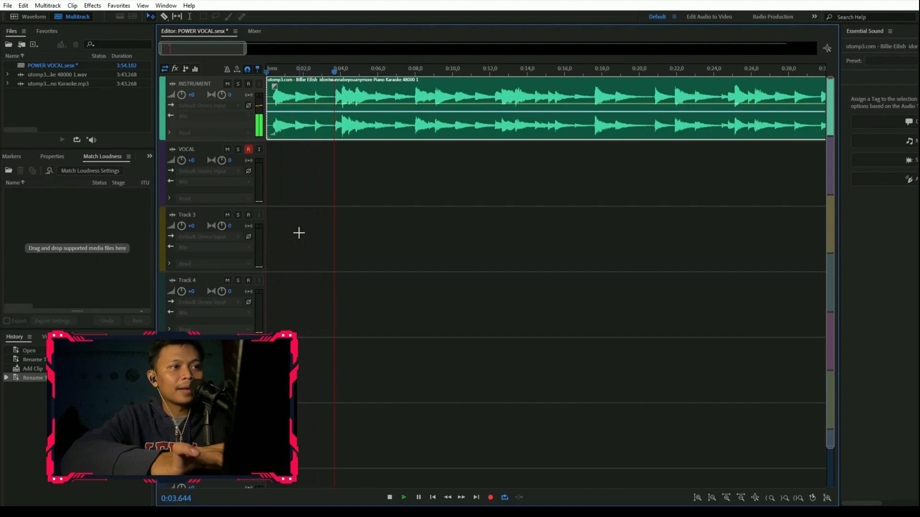
# Stop playback, return to the session start and record a short test take on the VOCAL track
pyautogui.press('space')
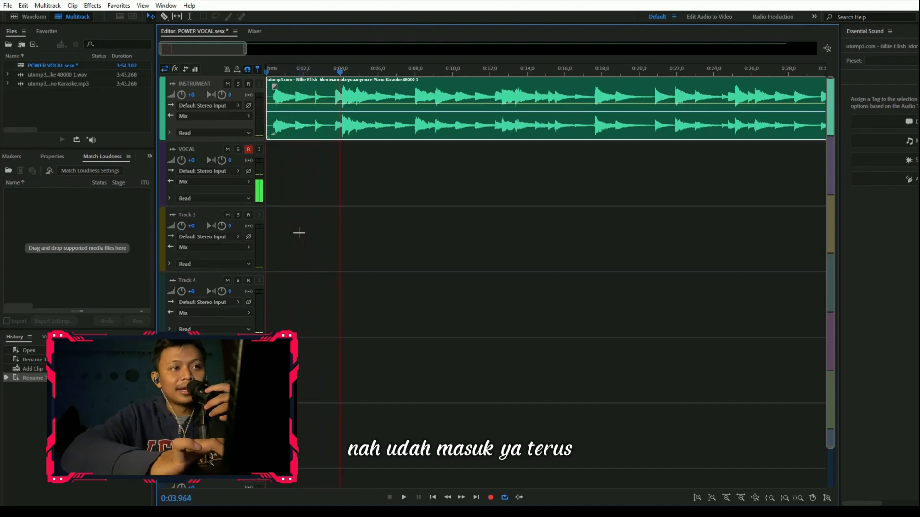
pyautogui.click(266, 73)
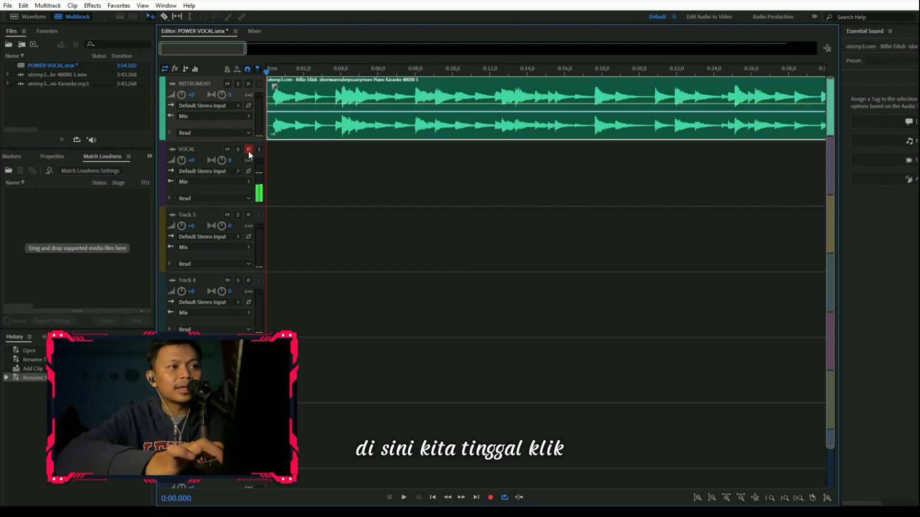
pyautogui.click(490, 498)
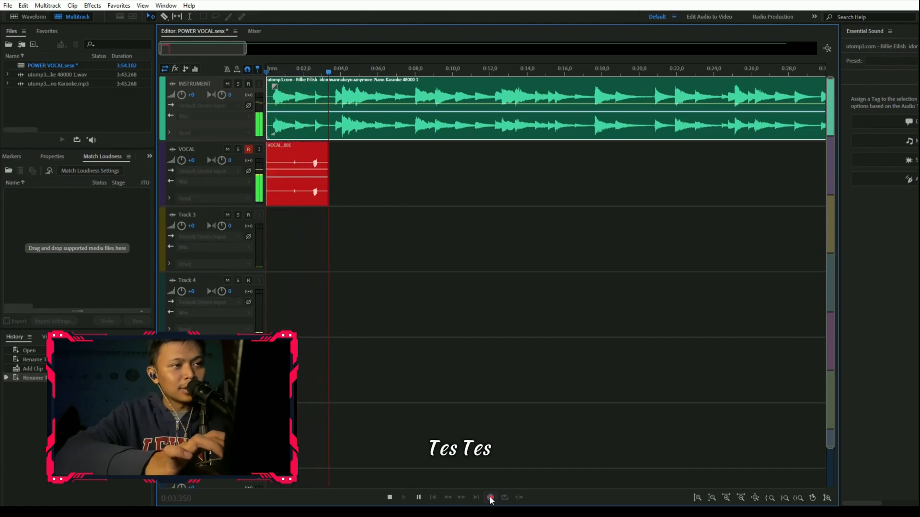
pyautogui.click(490, 498)
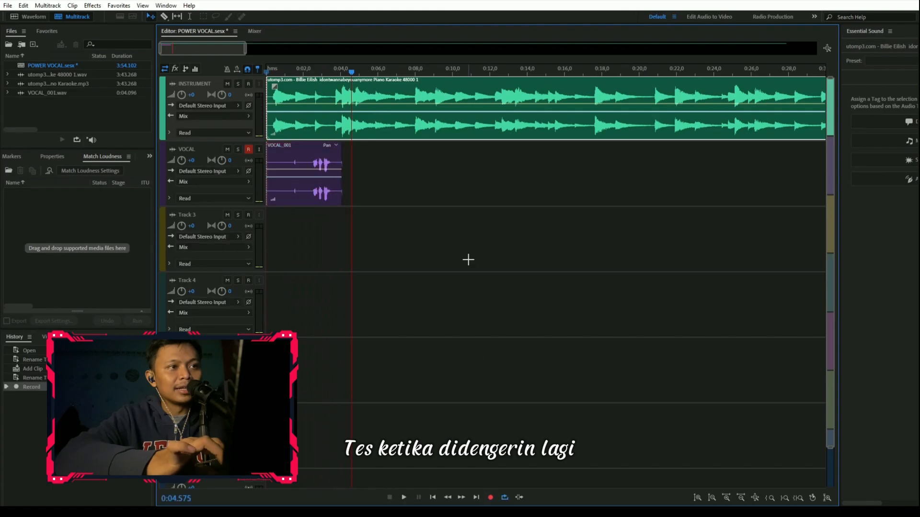
# Play back the test take from about 0:01 and delete its clip from the VOCAL track
pyautogui.click(291, 70)
pyautogui.press('space')
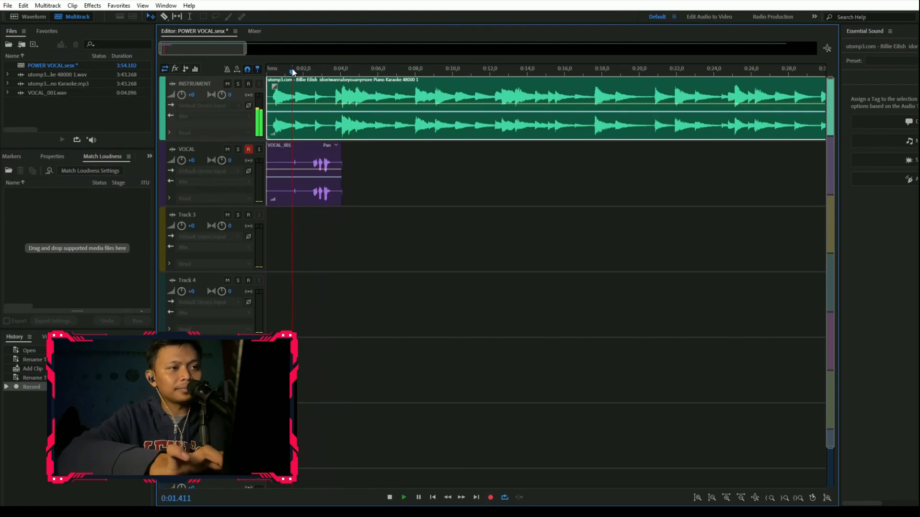
pyautogui.press('space')
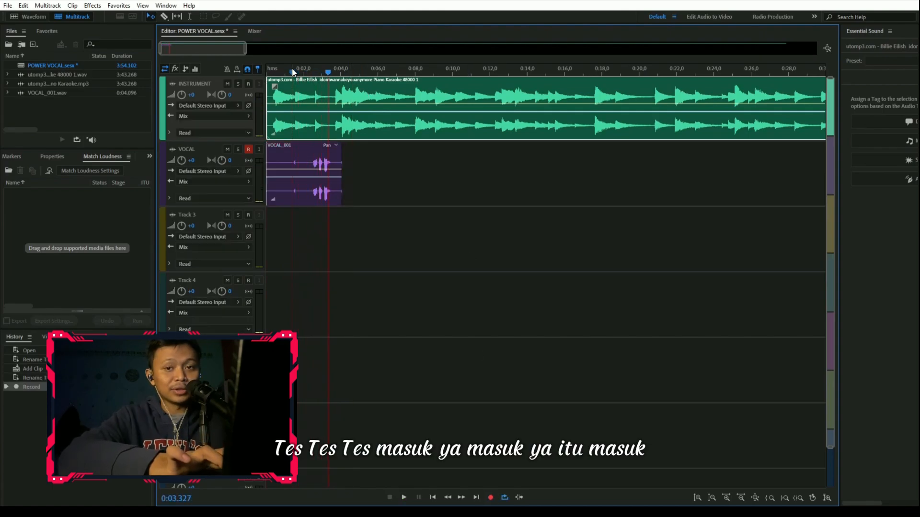
pyautogui.click(297, 163)
pyautogui.press('Delete')
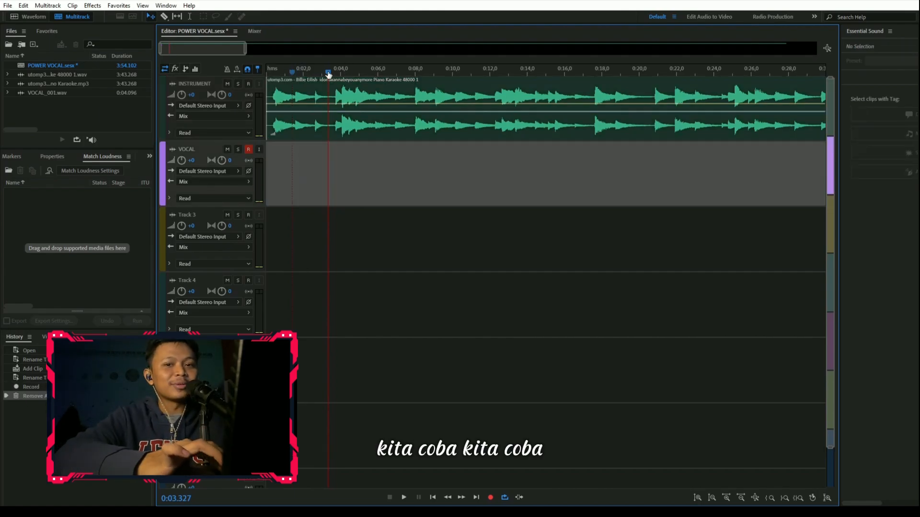
# Record a main vocal take of about 52 seconds from the session start on the VOCAL track and play it back from about 0:07
pyautogui.moveTo(328, 73); pyautogui.dragTo(236, 73)
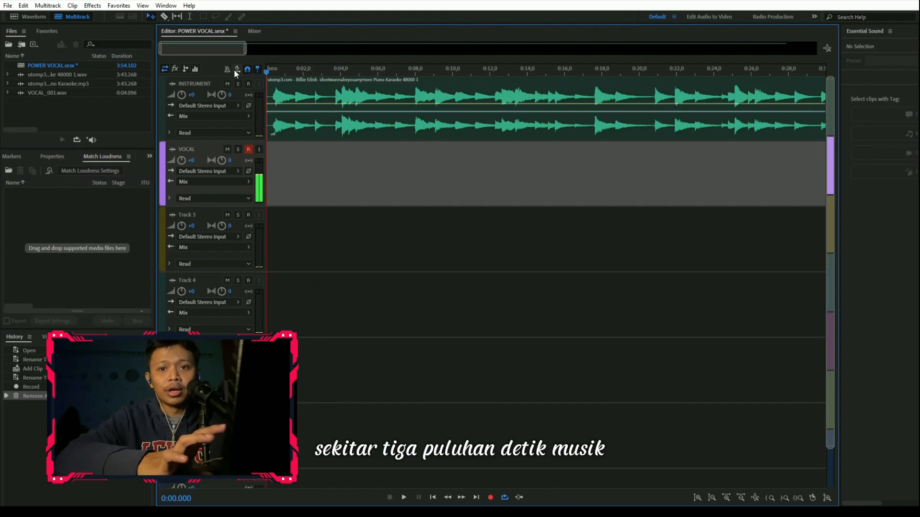
pyautogui.click(491, 498)
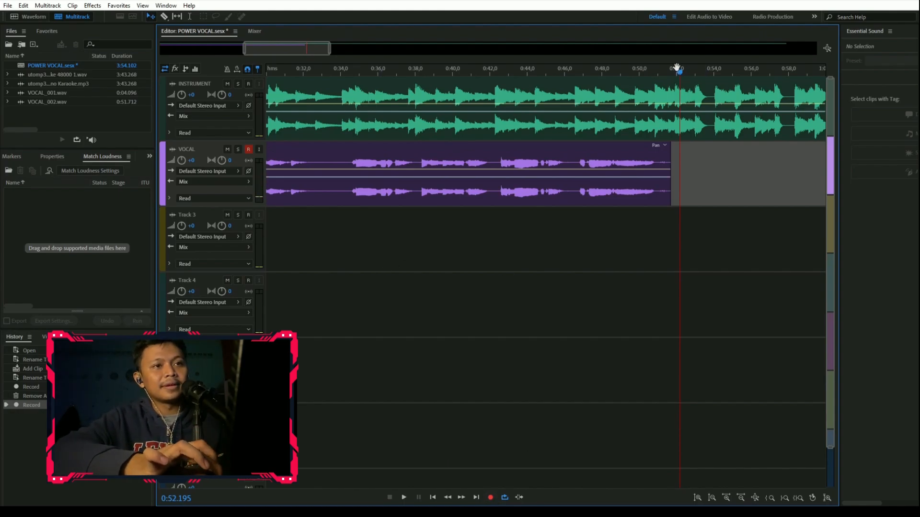
pyautogui.moveTo(680, 73); pyautogui.dragTo(397, 81)
pyautogui.press('space')
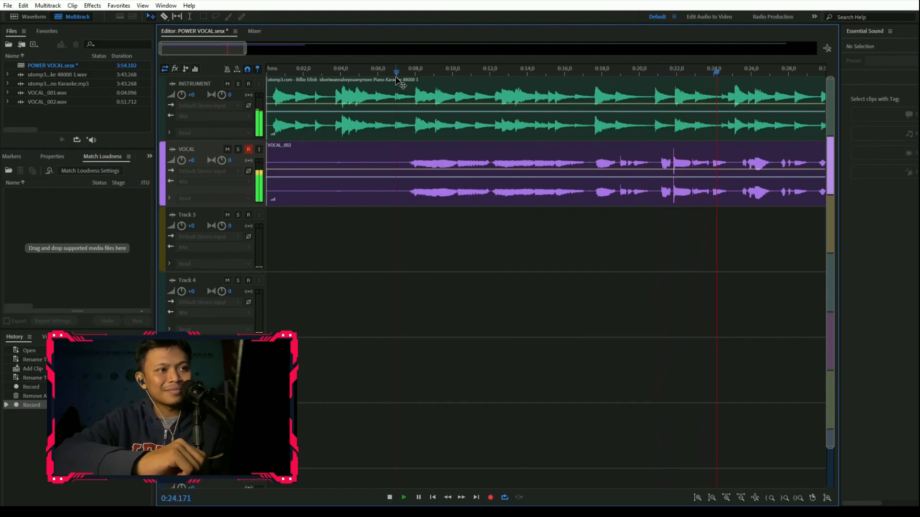
pyautogui.press('space')
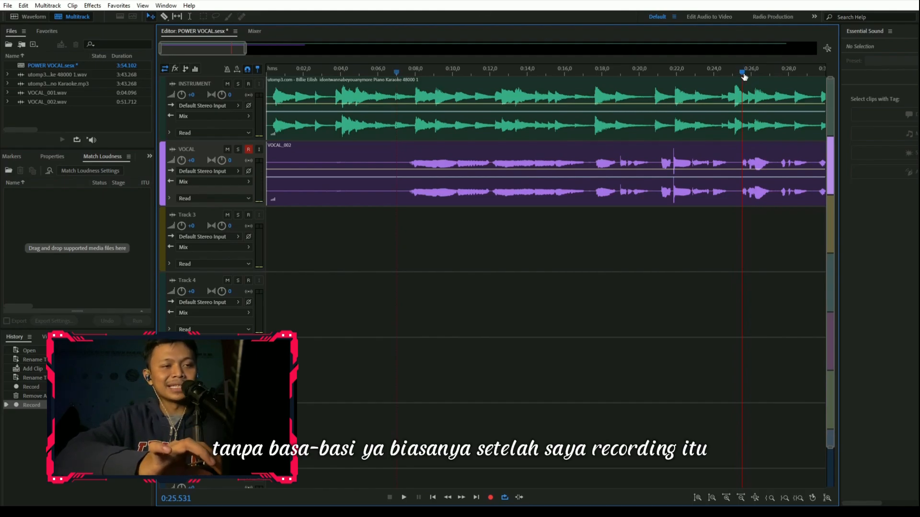
# Arm Track 3 and try recording from the session start with VOCAL still armed, undoing that take
pyautogui.moveTo(744, 77); pyautogui.dragTo(406, 24)
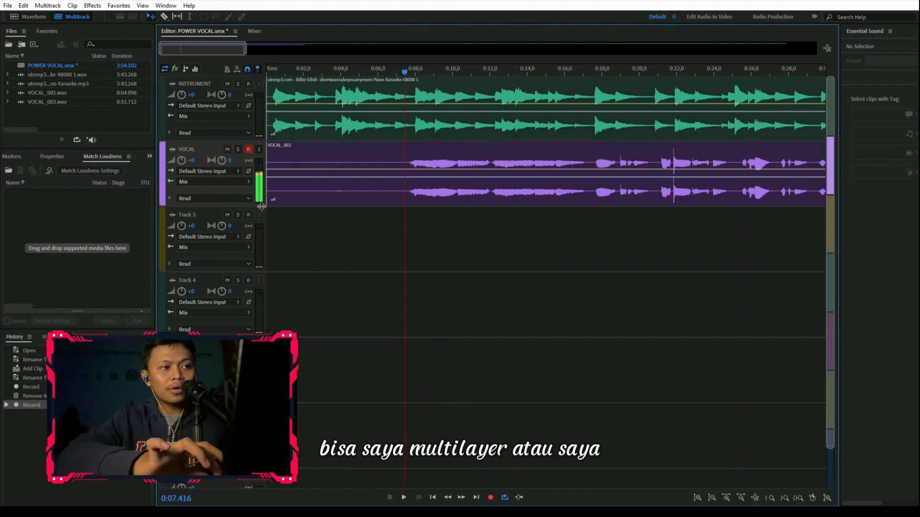
pyautogui.click(248, 215)
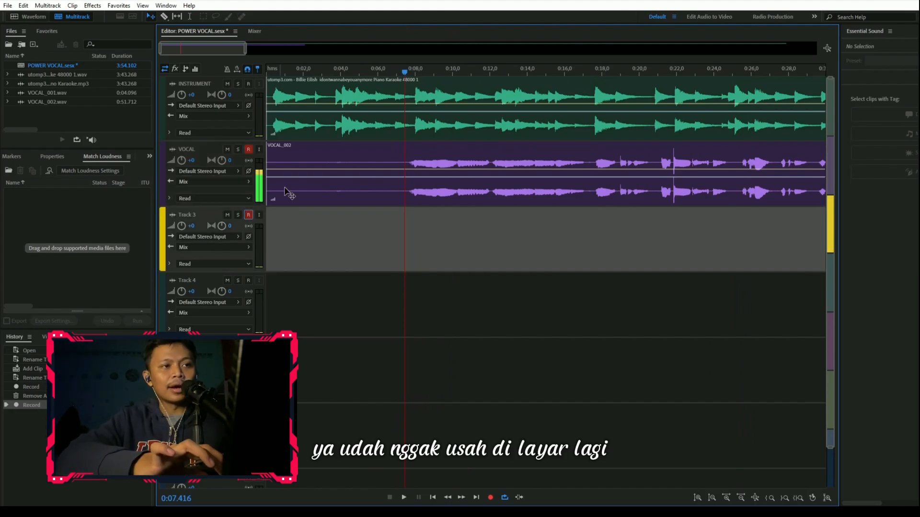
pyautogui.moveTo(406, 76); pyautogui.dragTo(257, 69)
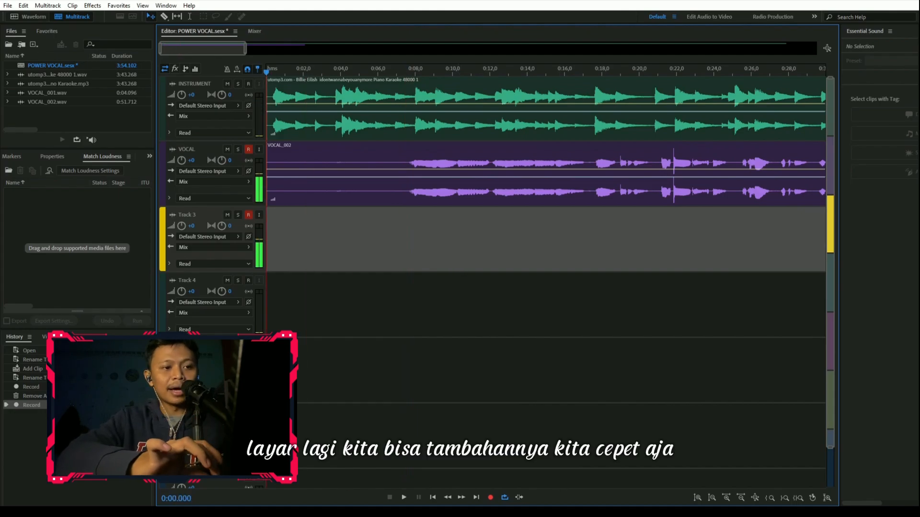
pyautogui.click(490, 498)
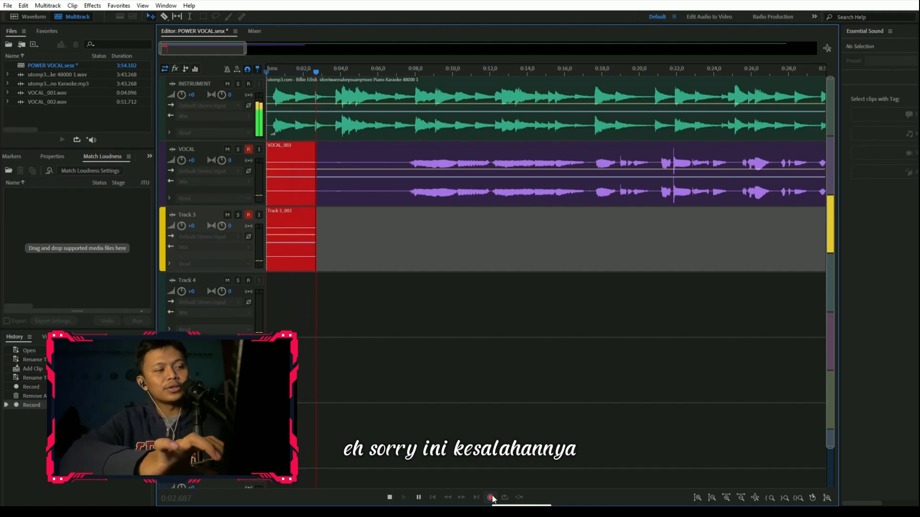
pyautogui.press('space')
pyautogui.hotkey('ctrl', 'z')
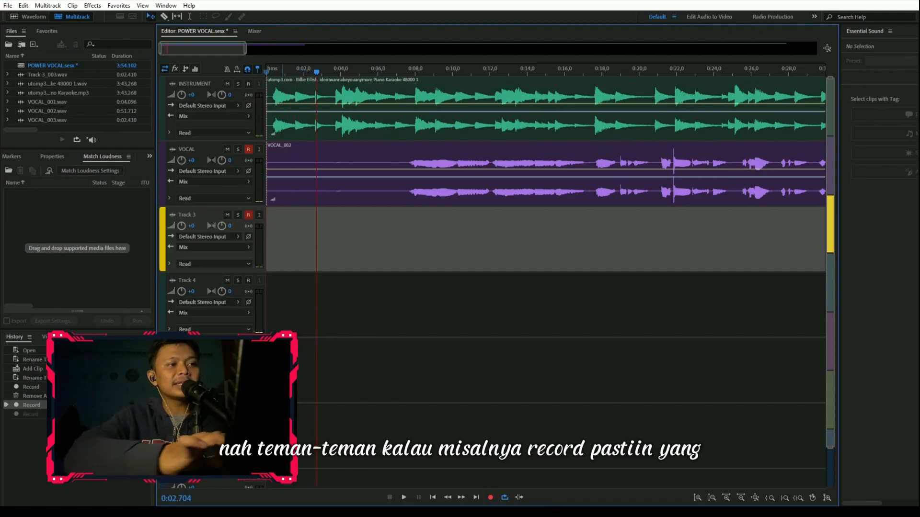
# Disarm the VOCAL track, record a vocal layer of about 14.6 seconds on Track 3 and play it back from about 0:12
pyautogui.click(249, 149)
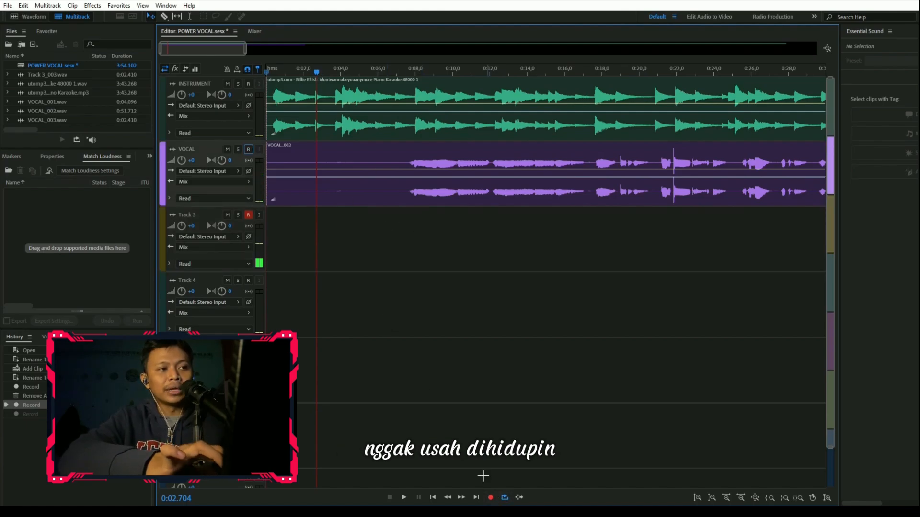
pyautogui.click(490, 498)
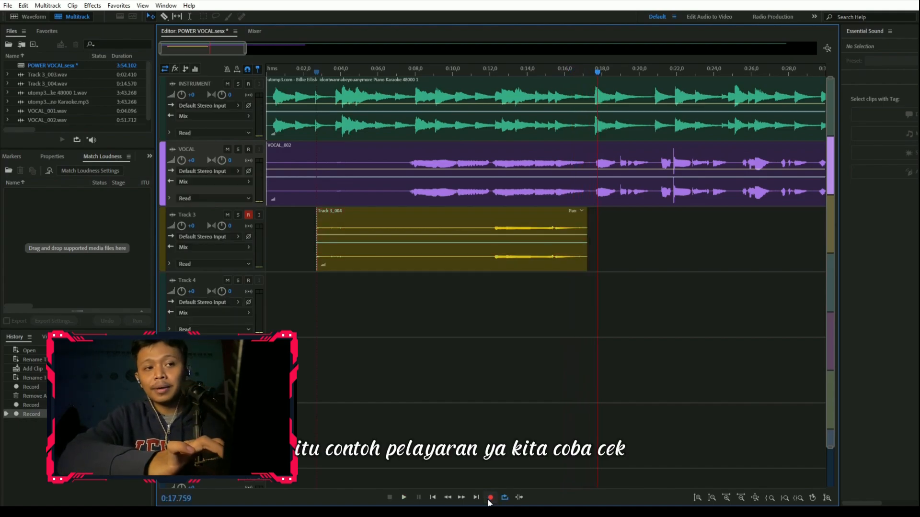
pyautogui.moveTo(597, 74); pyautogui.dragTo(487, 84)
pyautogui.press('space')
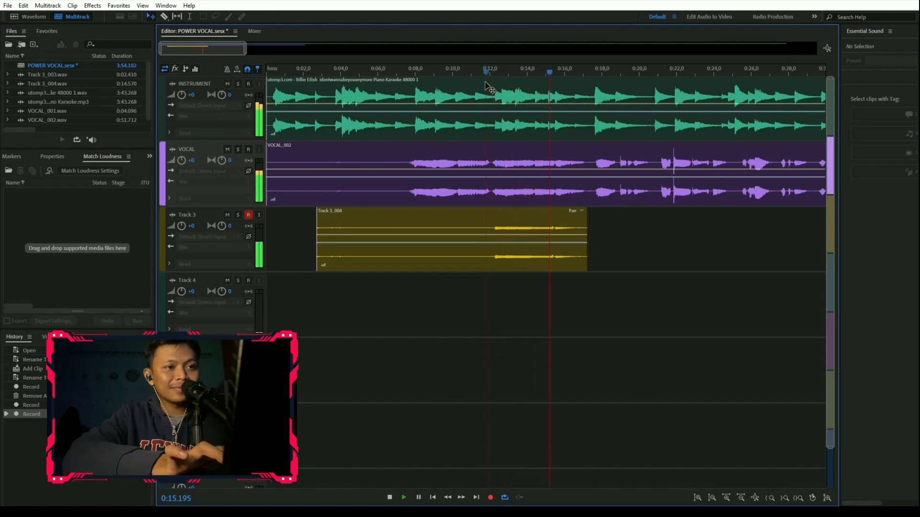
pyautogui.press('space')
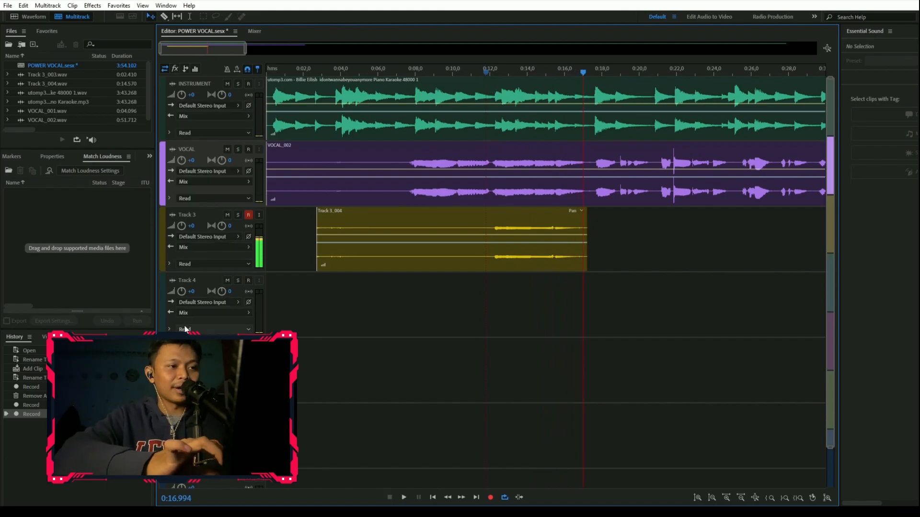
# Arm Track 4 instead of Track 3 and record another vocal layer of about 6.7 seconds starting near 0:10
pyautogui.click(248, 280)
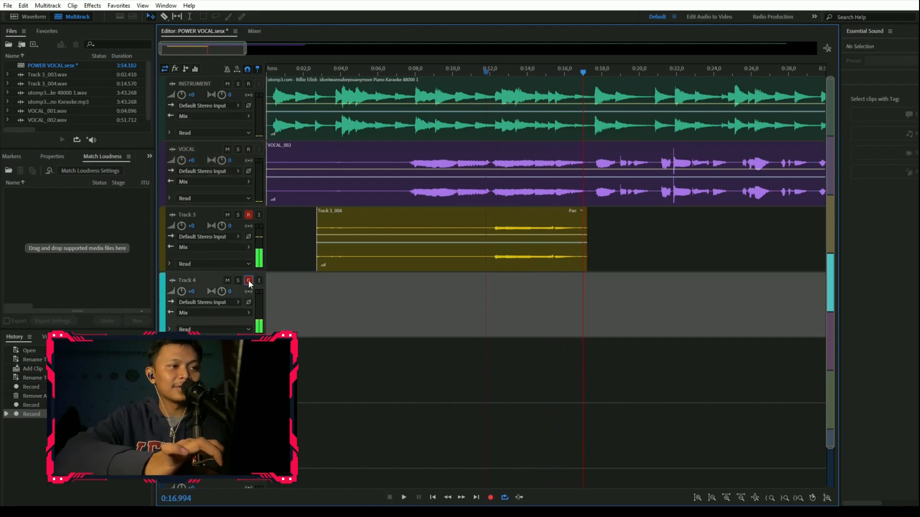
pyautogui.click(248, 214)
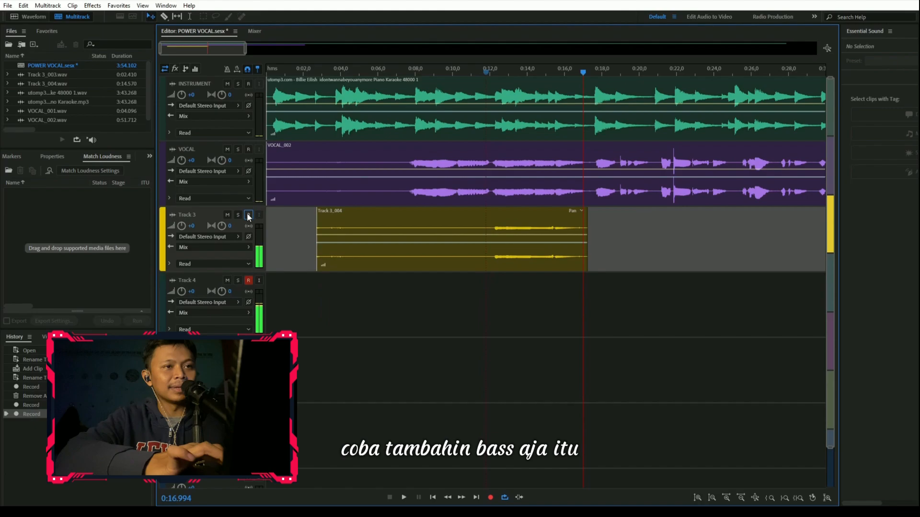
pyautogui.click(450, 73)
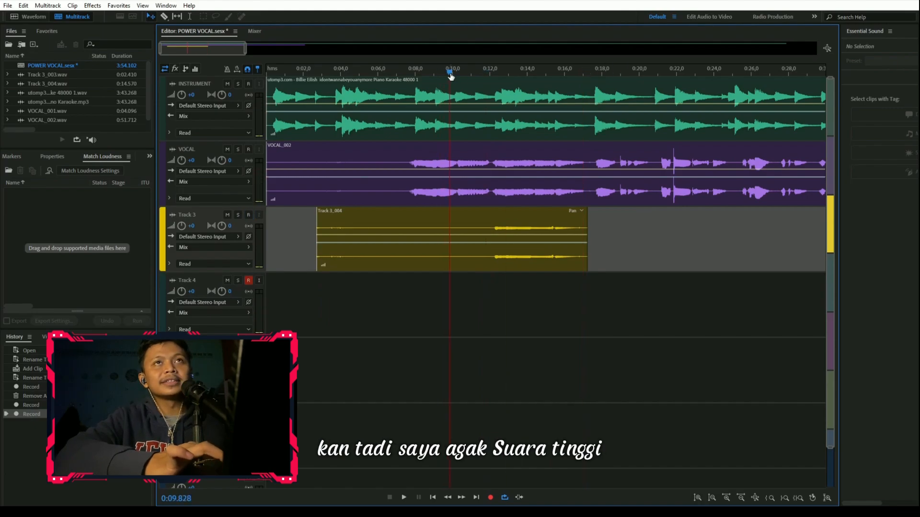
pyautogui.click(492, 498)
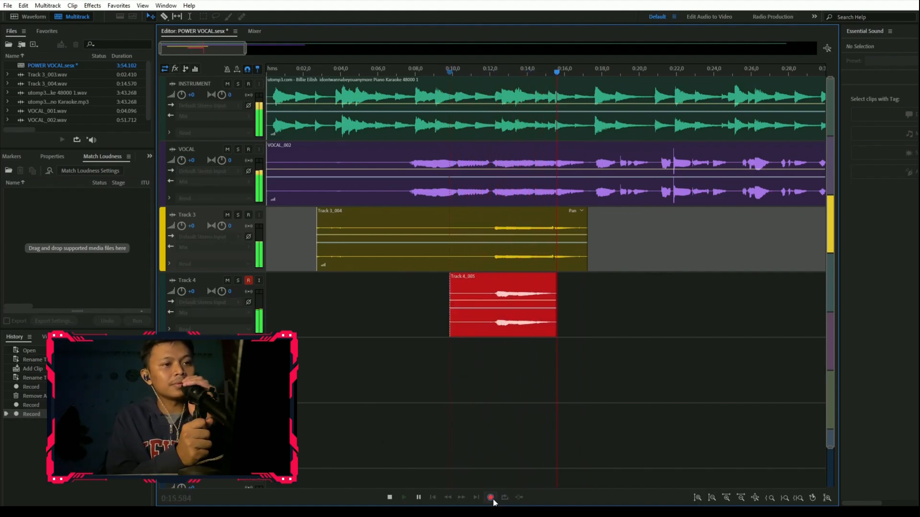
pyautogui.click(491, 499)
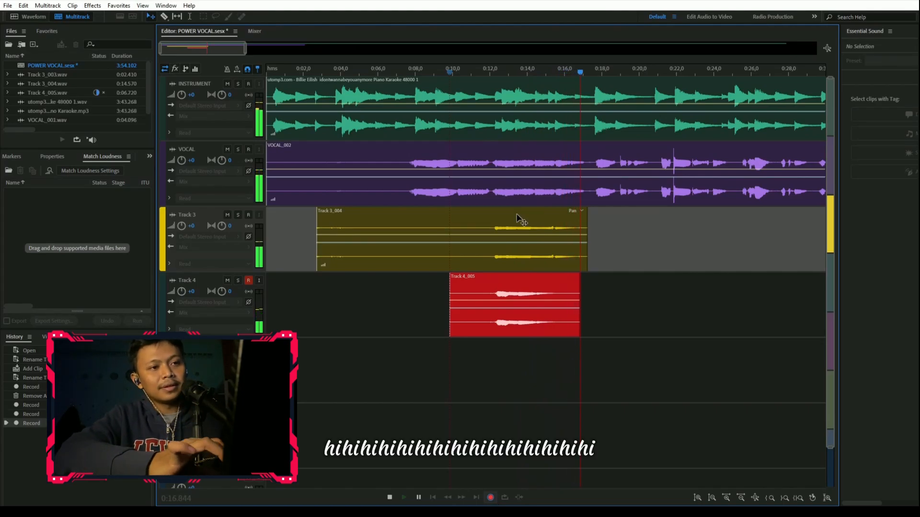
# Listen to the layered vocals with the instrumental from about 0:12
pyautogui.click(493, 67)
pyautogui.press('space')
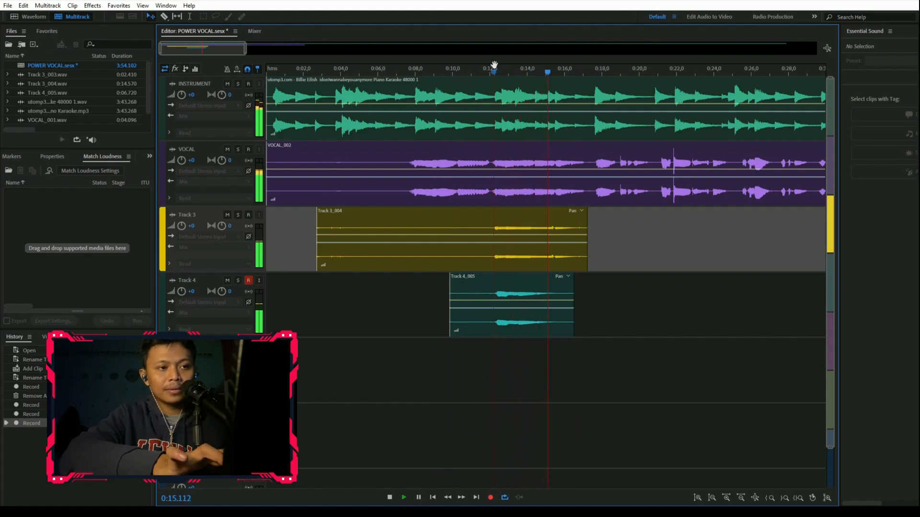
pyautogui.press('space')
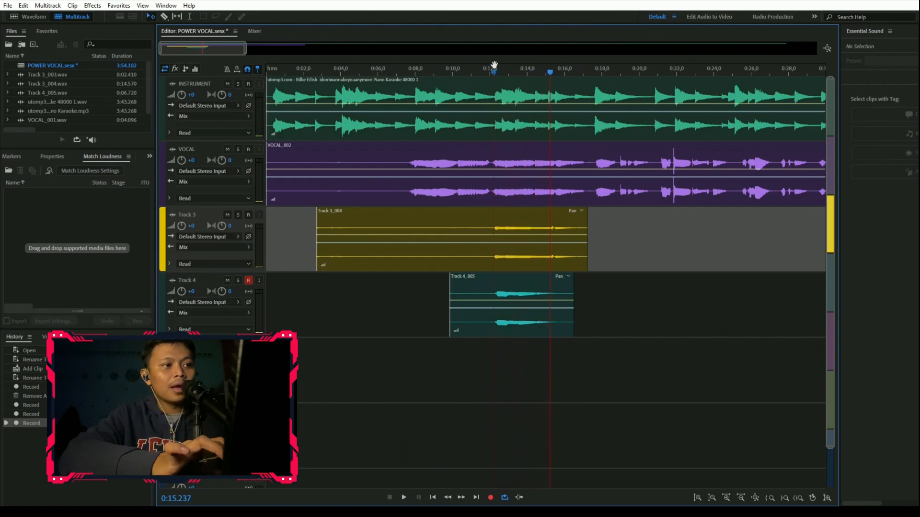
# Set Track 4's volume to -7 dB and replay the layered section from about 0:12
pyautogui.click(192, 293)
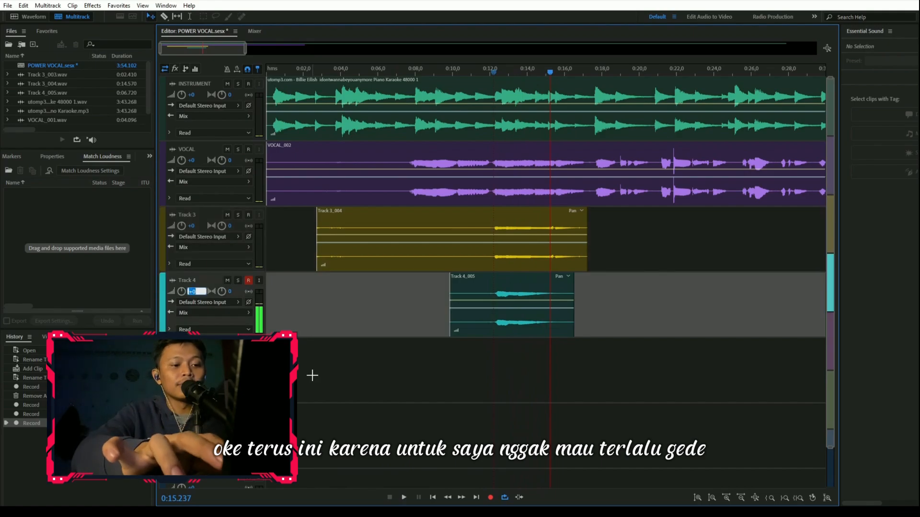
pyautogui.write('-7')
pyautogui.press('Return')
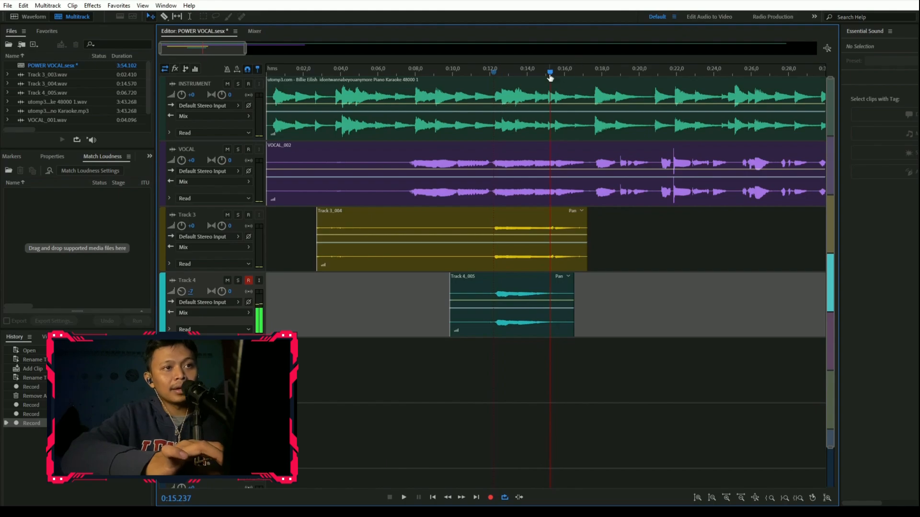
pyautogui.click(486, 71)
pyautogui.press('space')
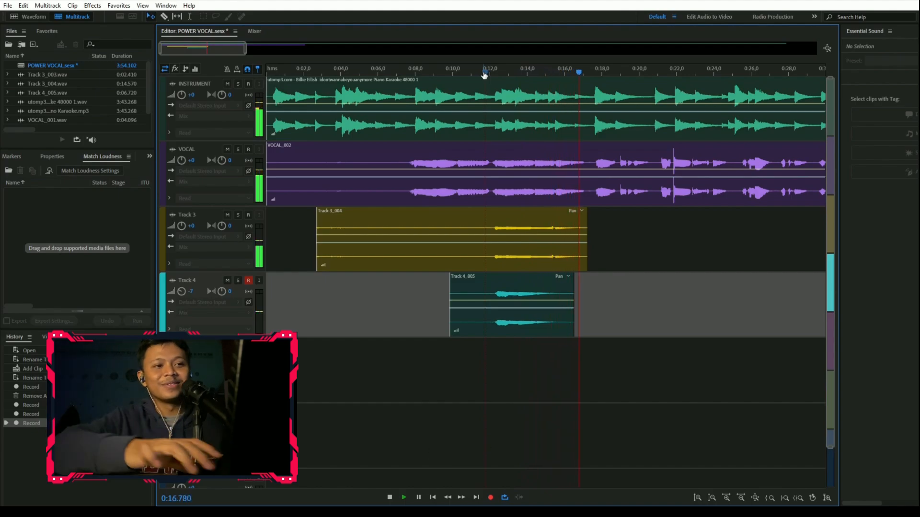
pyautogui.press('space')
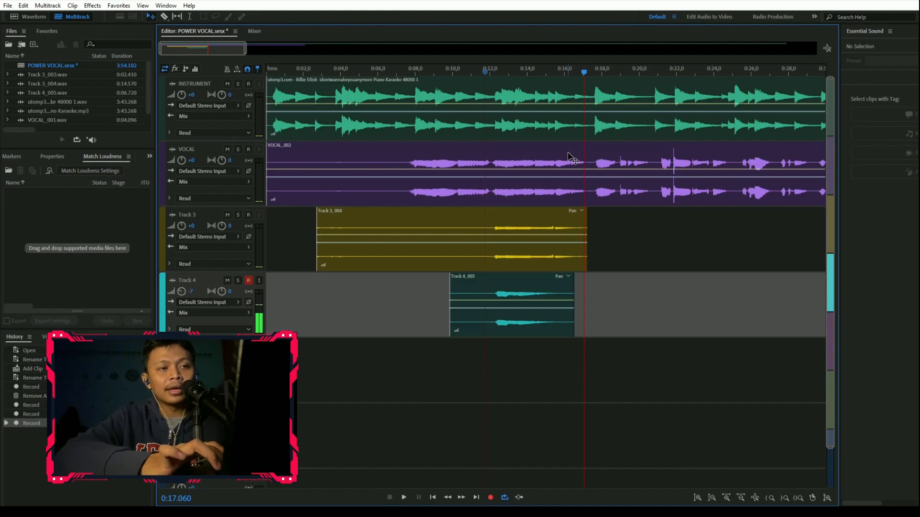
# Open the VOCAL_002 clip from the VOCAL track in the Waveform editor and select its entire waveform
pyautogui.doubleClick(568, 154)
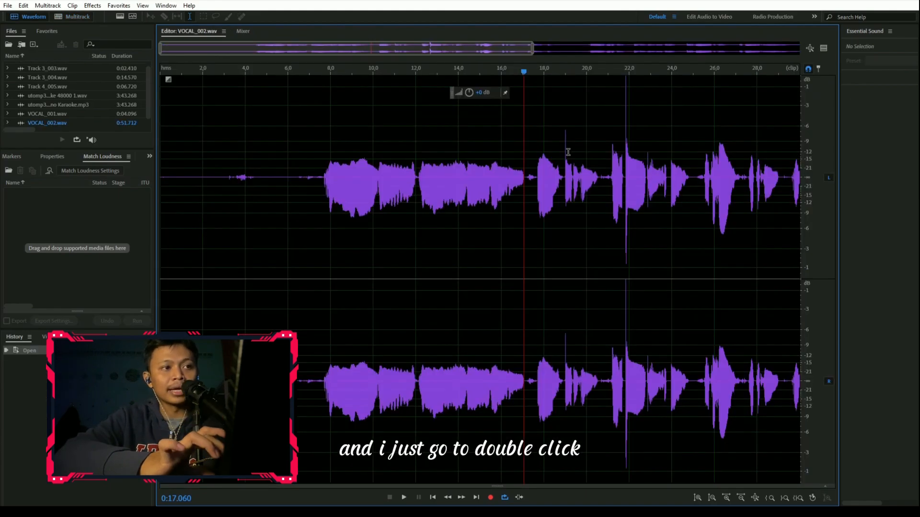
pyautogui.click(432, 153)
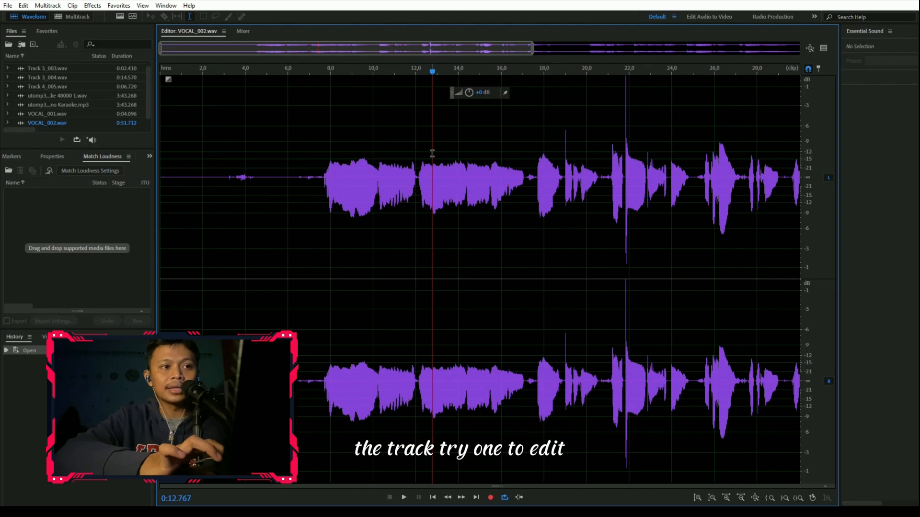
pyautogui.hotkey('ctrl', 'a')
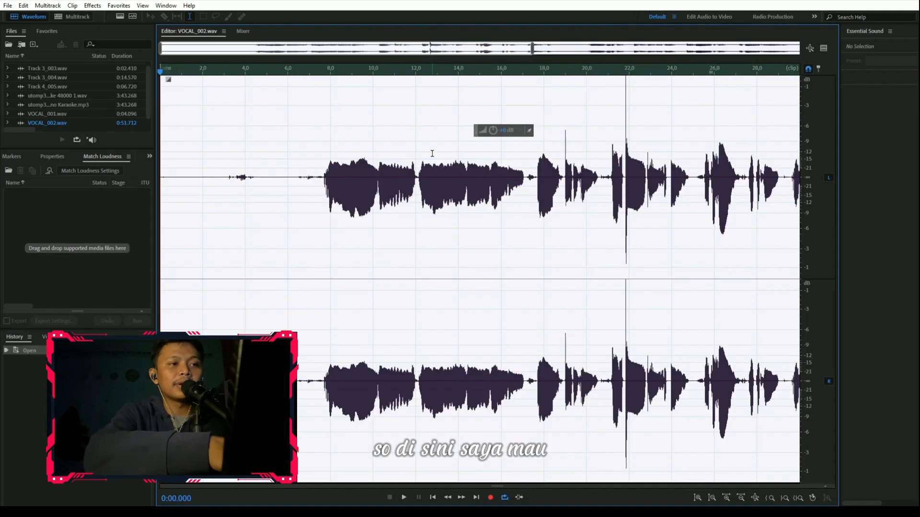
# Open the Graphic Equalizer (20 Bands) effect for the selected vocal and choose the Vocal Magic (breath) preset
pyautogui.click(93, 7)
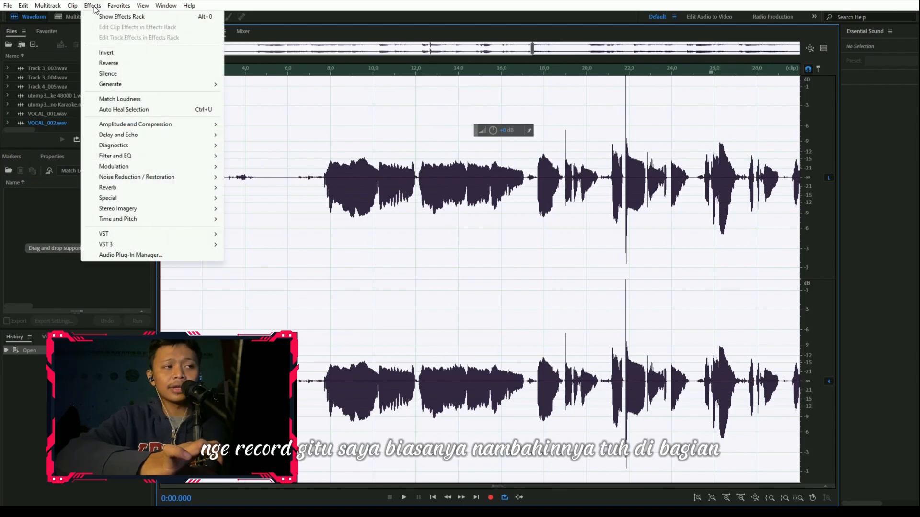
pyautogui.moveTo(174, 128)
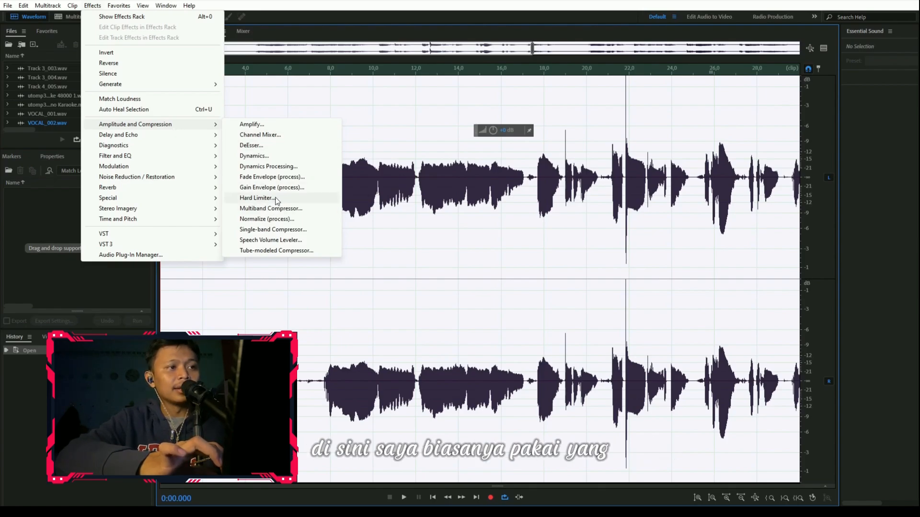
pyautogui.moveTo(174, 154)
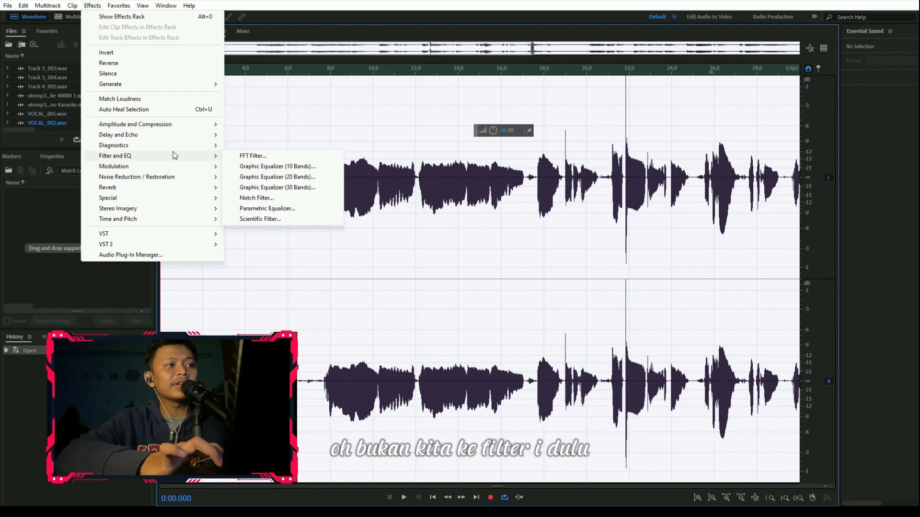
pyautogui.click(258, 176)
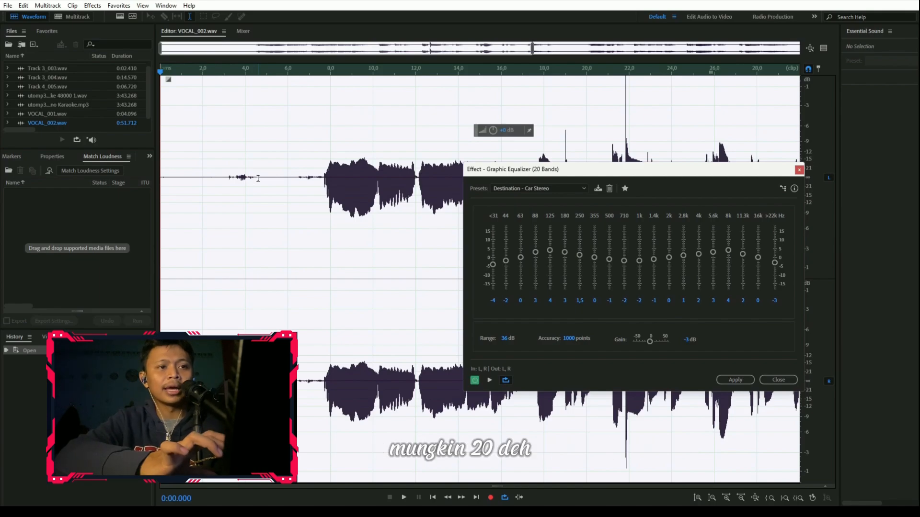
pyautogui.click(521, 190)
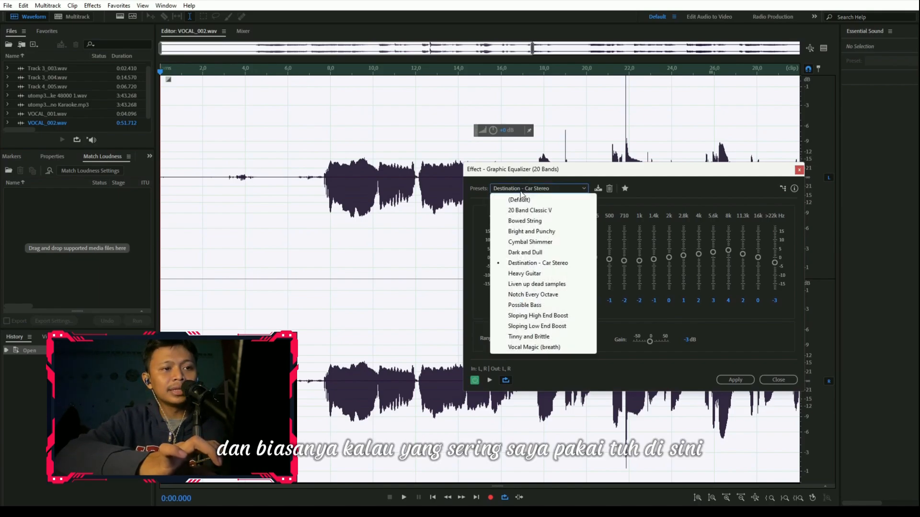
pyautogui.click(538, 347)
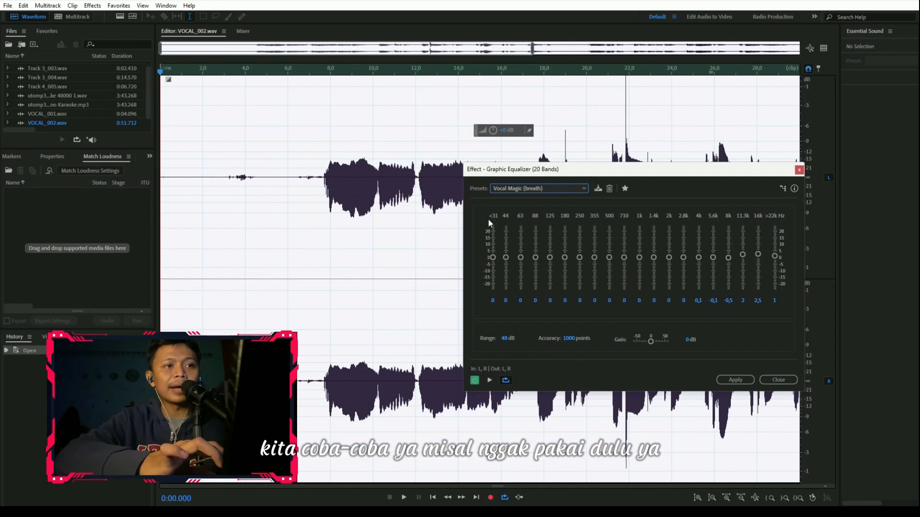
# Switch the equalizer to the (Default) preset and play the vocal from about 0:09 to compare the sound
pyautogui.click(513, 190)
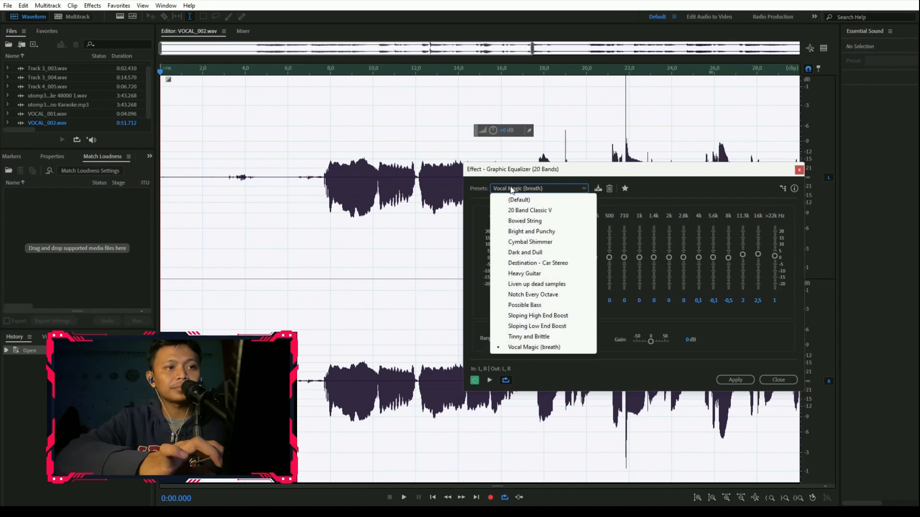
pyautogui.click(510, 201)
pyautogui.click(344, 188)
pyautogui.press('space')
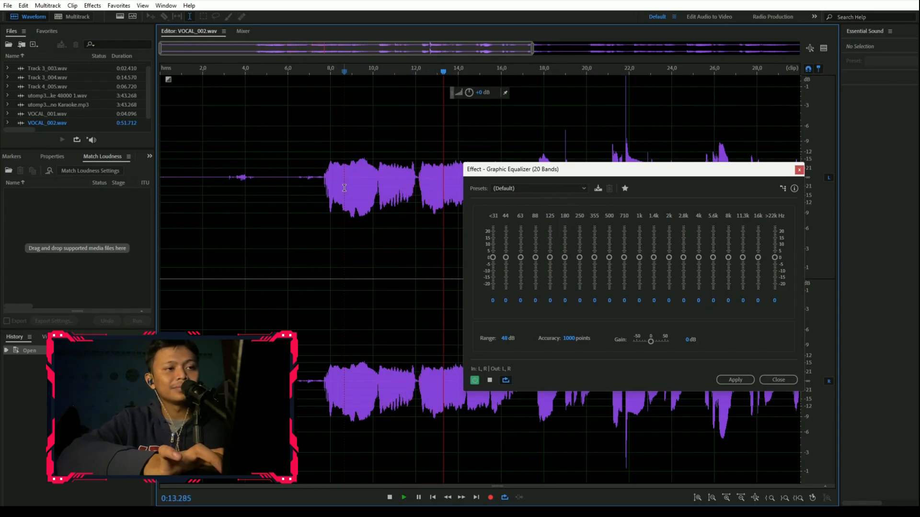
pyautogui.press('space')
# Apply the Vocal Magic (breath) equalizer preset to VOCAL_002 and play the result from about 0:08
pyautogui.click(533, 189)
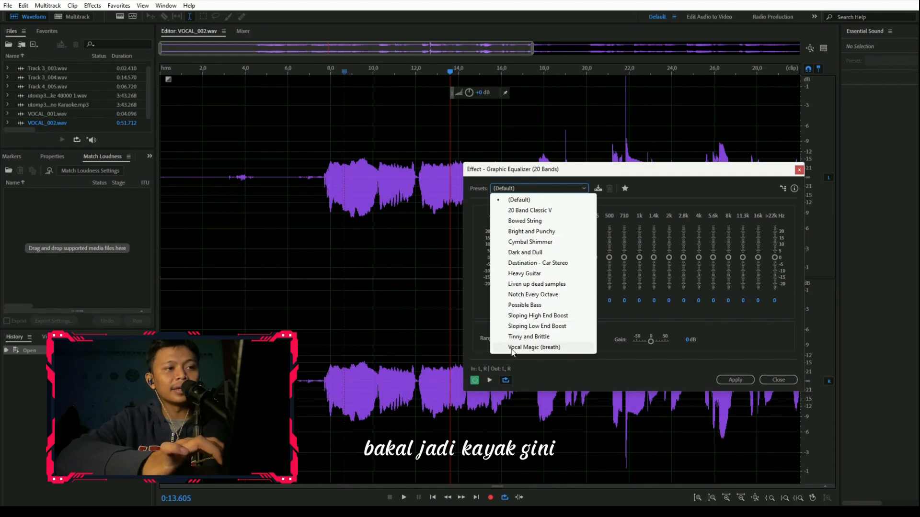
pyautogui.click(532, 348)
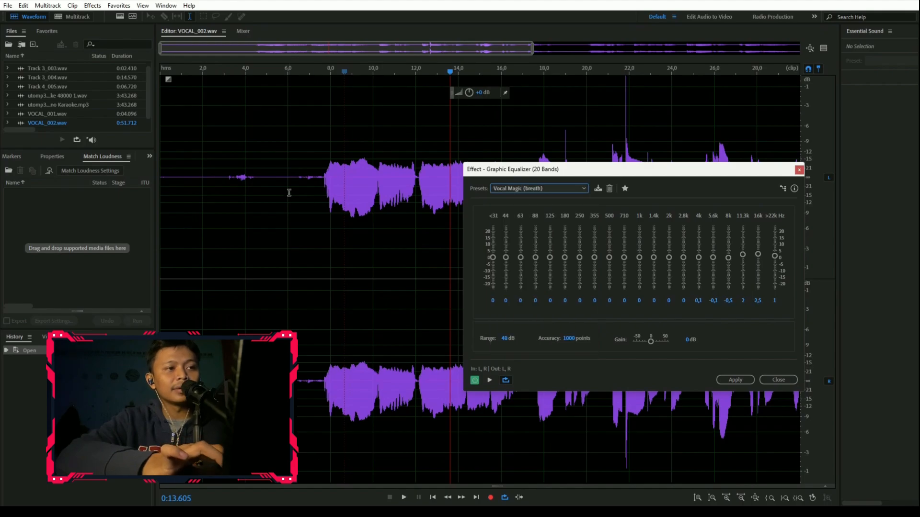
pyautogui.click(733, 380)
pyautogui.click(327, 239)
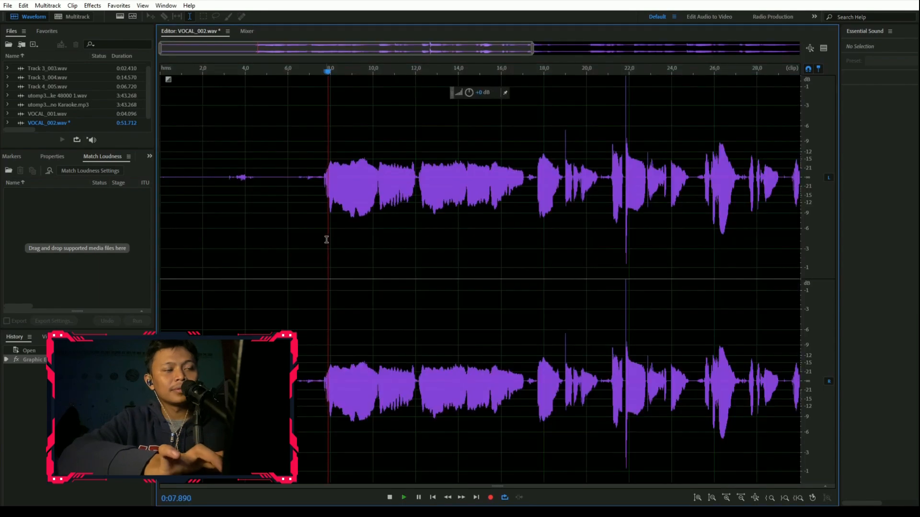
pyautogui.press('space')
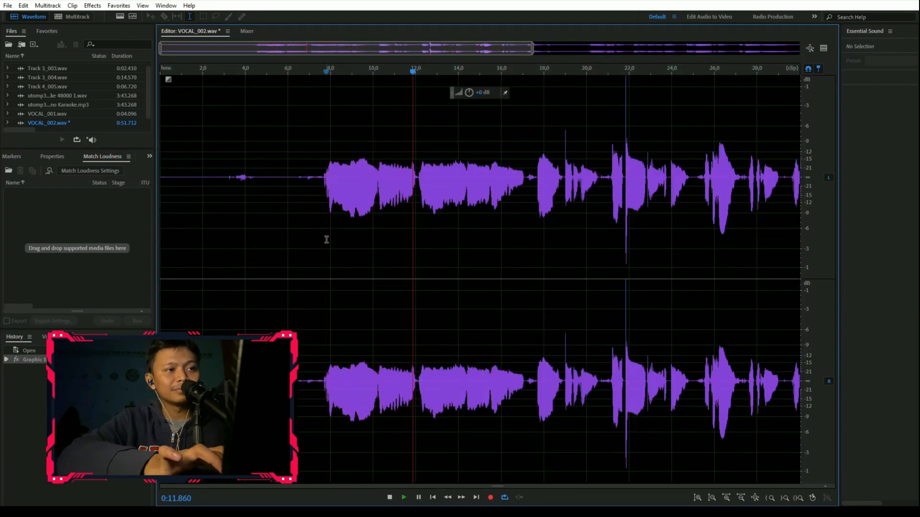
pyautogui.press('space')
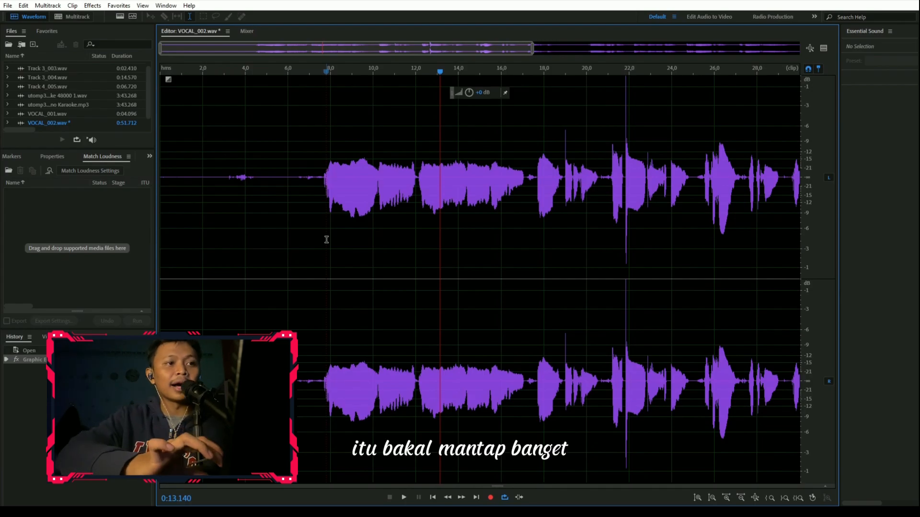
# Select the entire vocal waveform and apply the Multiband Compressor with the Pop Master preset
pyautogui.click(316, 149)
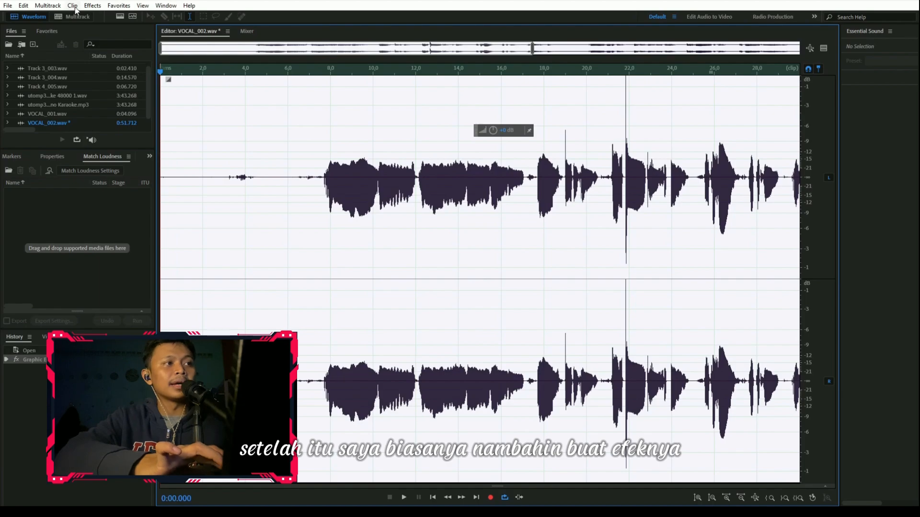
pyautogui.click(90, 5)
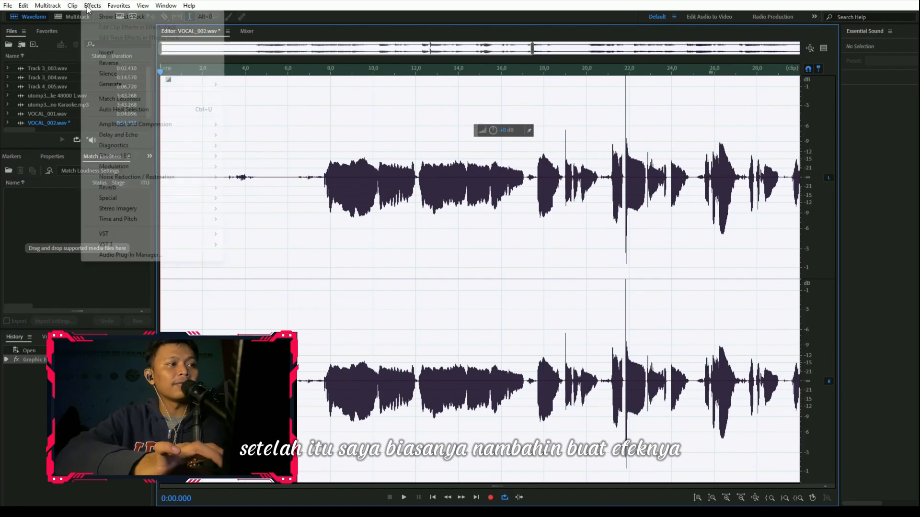
pyautogui.moveTo(178, 125)
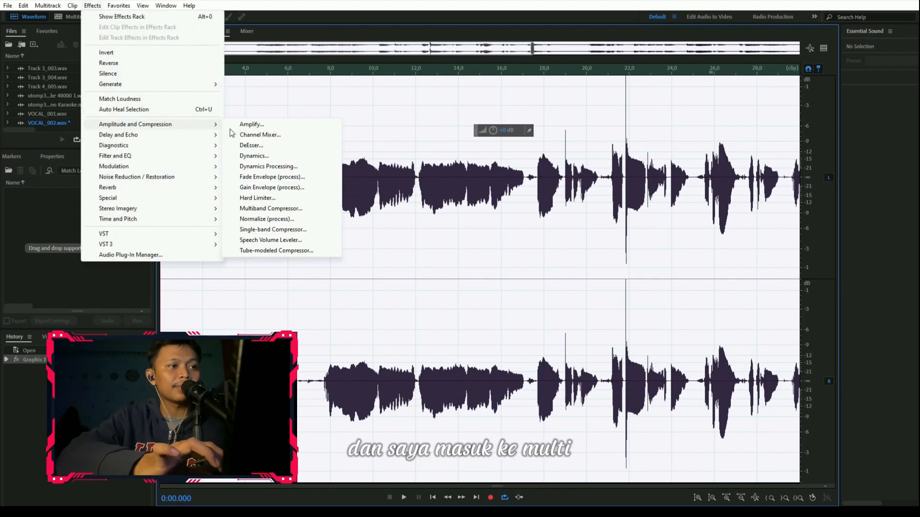
pyautogui.click(263, 209)
pyautogui.click(556, 140)
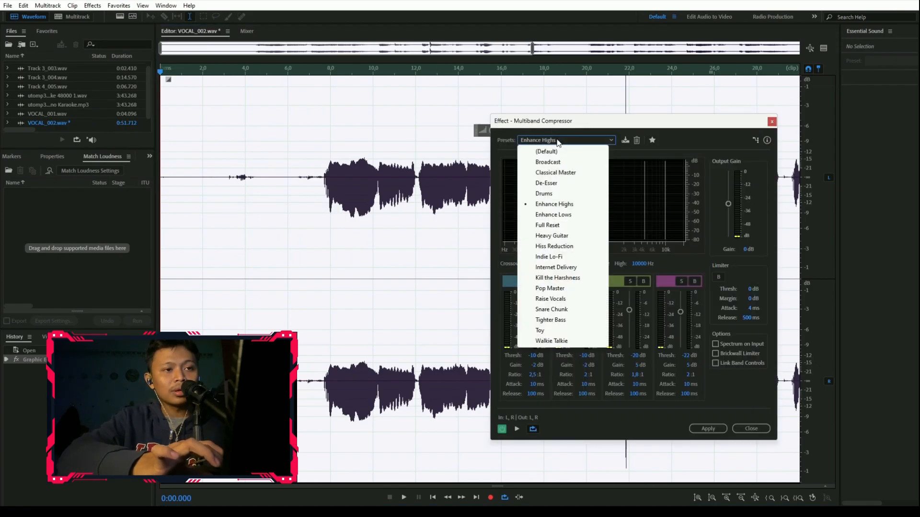
pyautogui.click(558, 287)
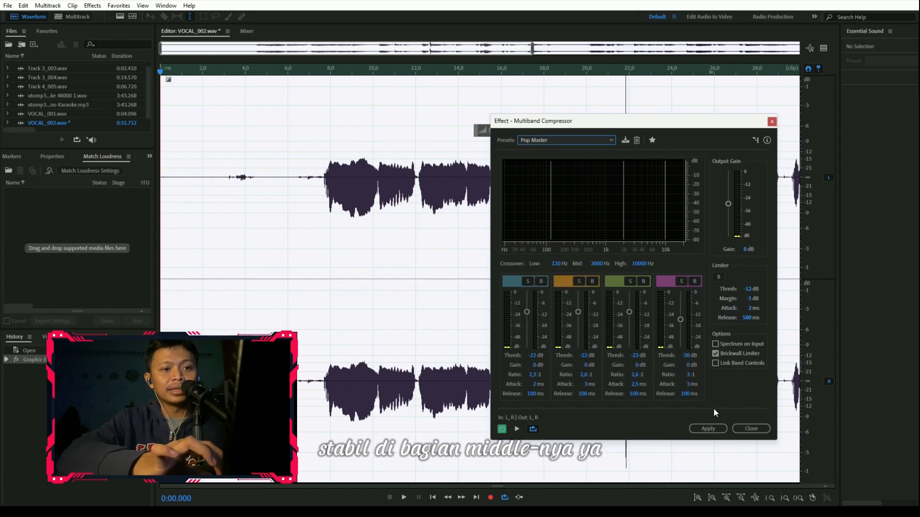
pyautogui.click(713, 429)
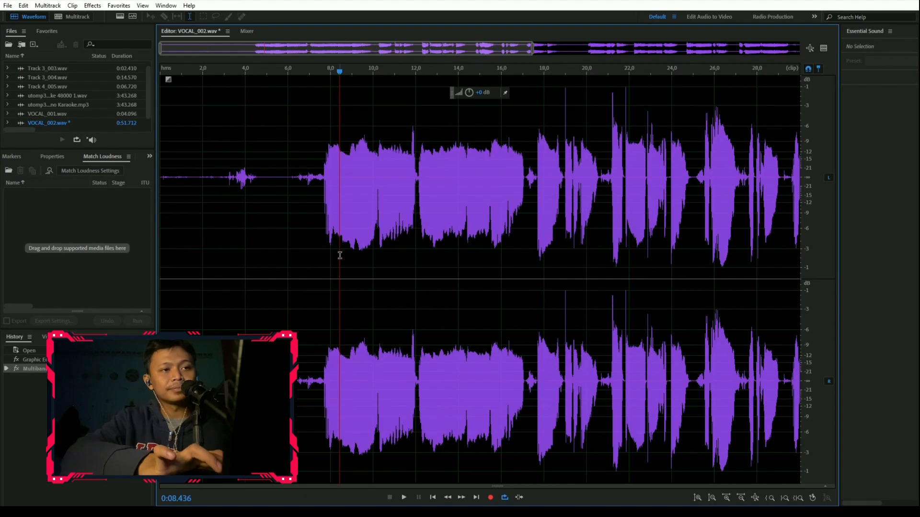
# Listen to the compressed vocal from about 0:08
pyautogui.click(339, 255)
pyautogui.press('space')
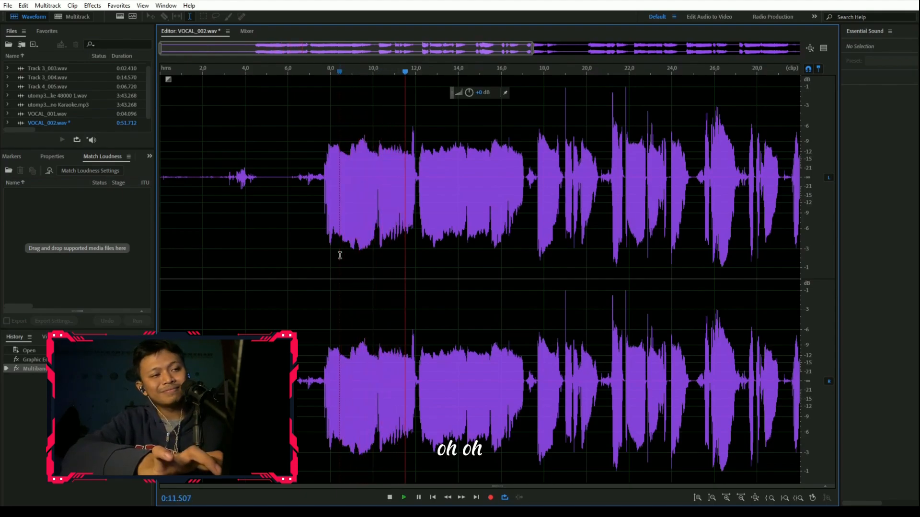
pyautogui.press('space')
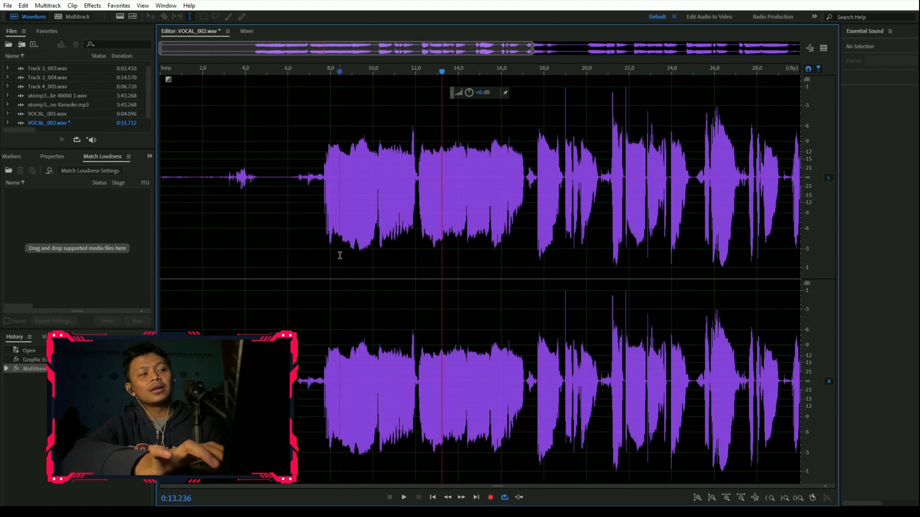
# Select the entire vocal waveform and apply Adaptive Noise Reduction with the Light Noise Reduction preset
pyautogui.click(315, 169)
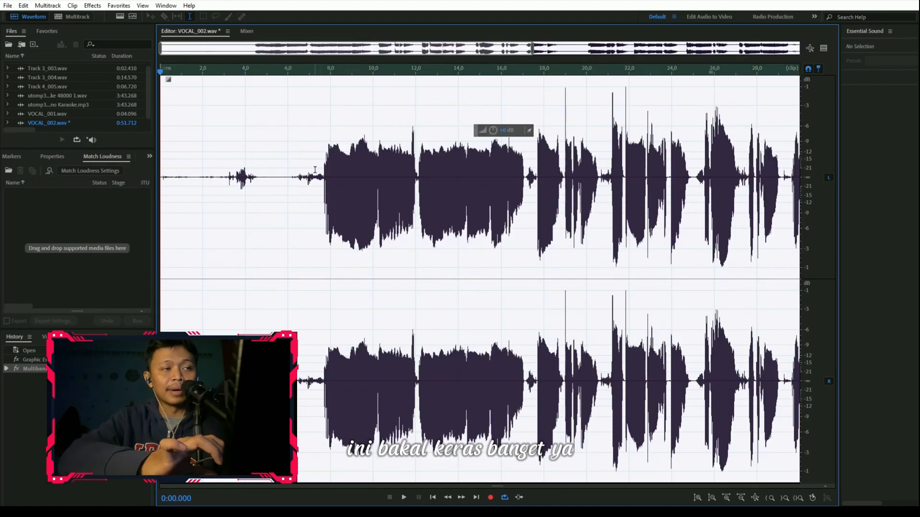
pyautogui.click(93, 6)
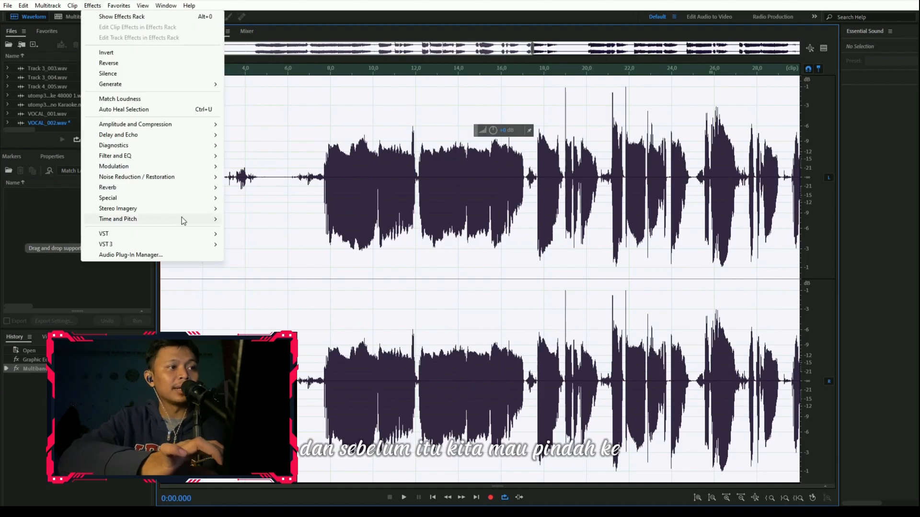
pyautogui.moveTo(166, 219)
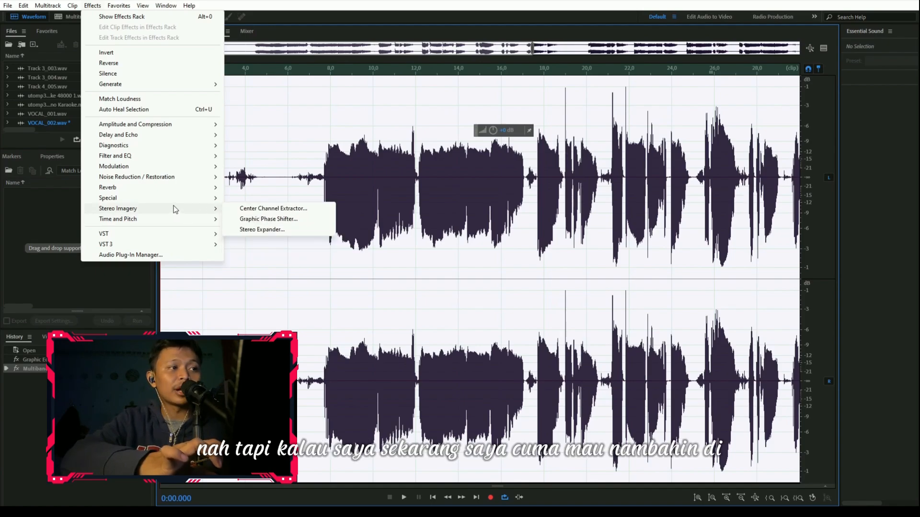
pyautogui.moveTo(189, 180)
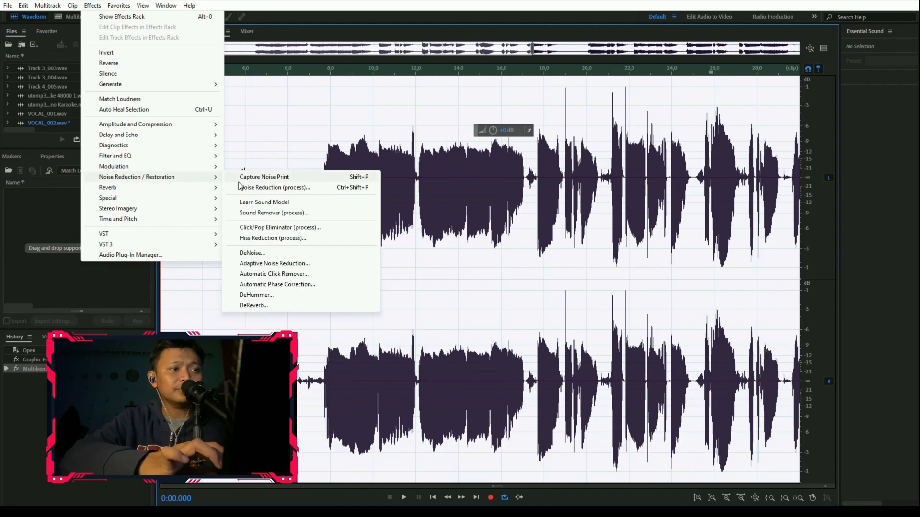
pyautogui.click(270, 263)
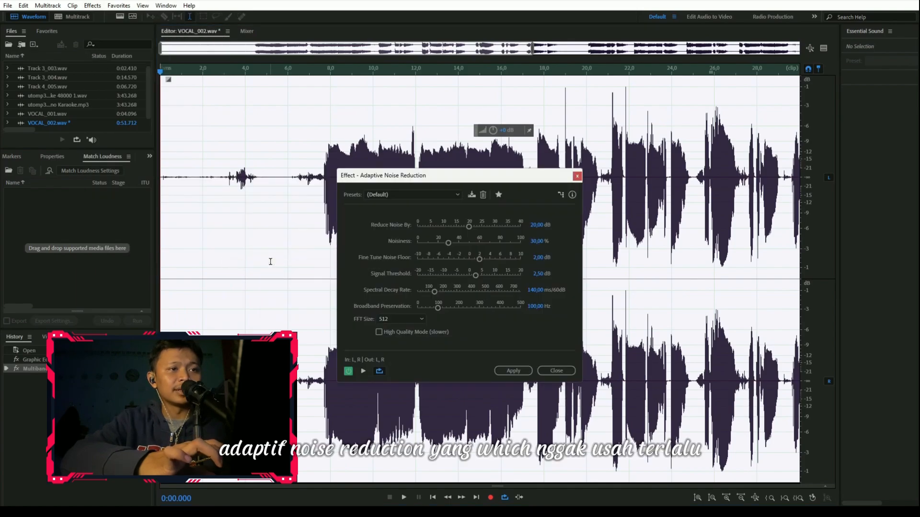
pyautogui.click(450, 195)
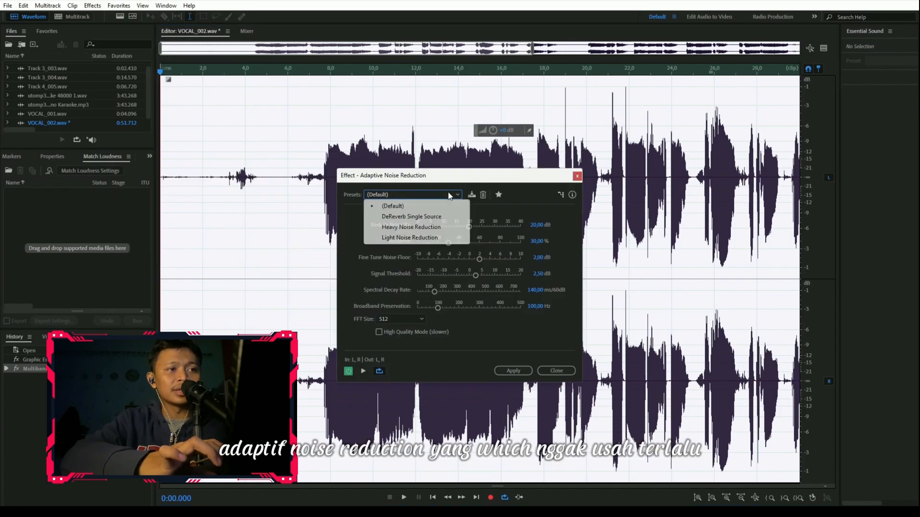
pyautogui.click(412, 238)
pyautogui.click(506, 372)
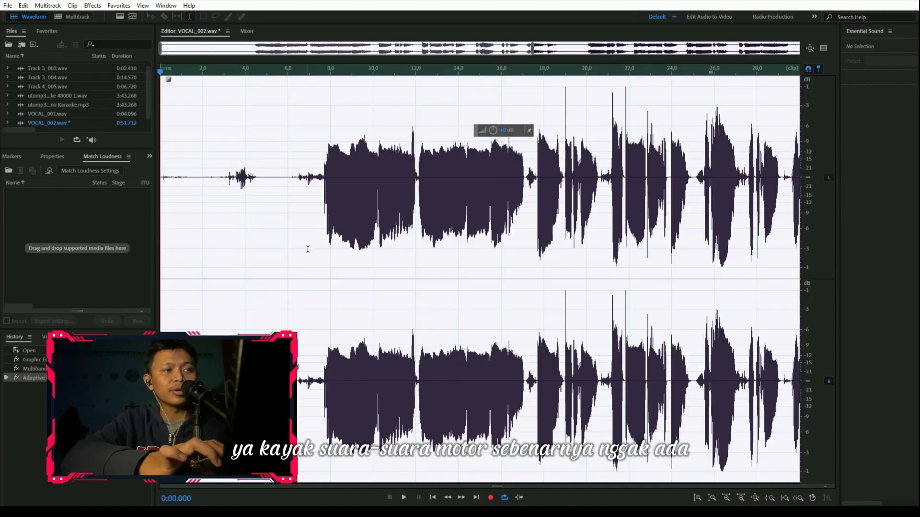
# Listen to the noise-reduced vocal from about 0:07
pyautogui.click(308, 249)
pyautogui.press('space')
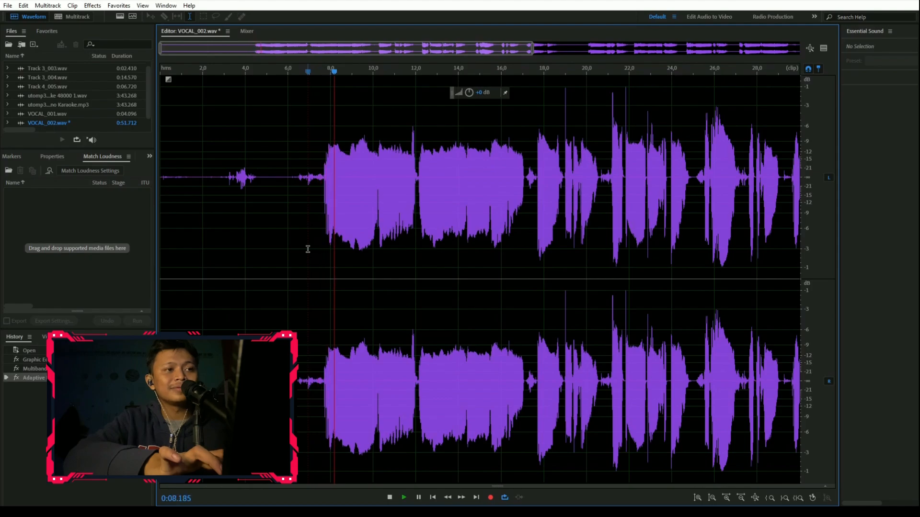
pyautogui.press('space')
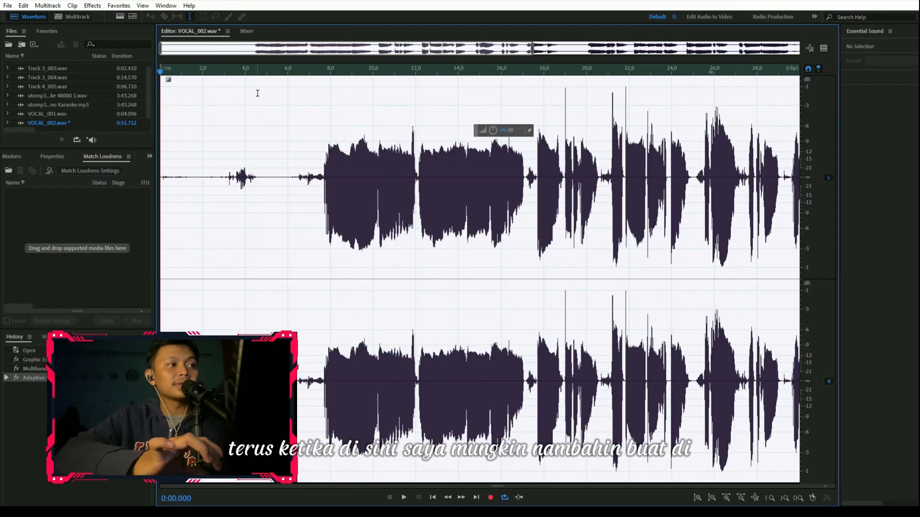
# Apply the Mastering effect with the Make Room For Vocals preset to the entire selected vocal waveform
pyautogui.click(92, 6)
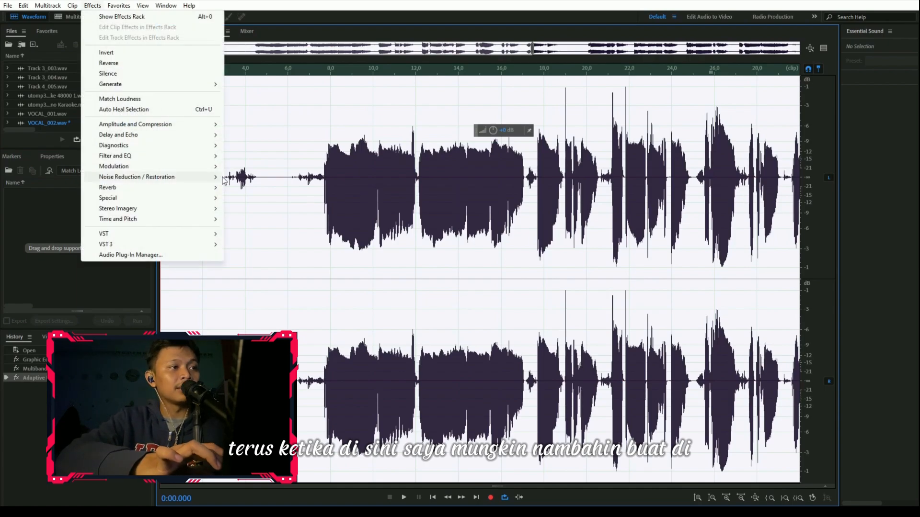
pyautogui.moveTo(201, 161)
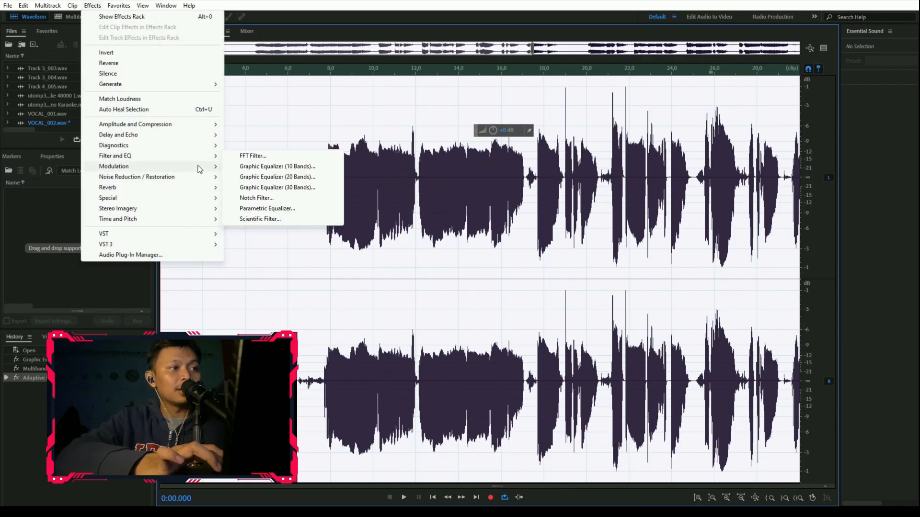
pyautogui.moveTo(185, 199)
pyautogui.click(253, 230)
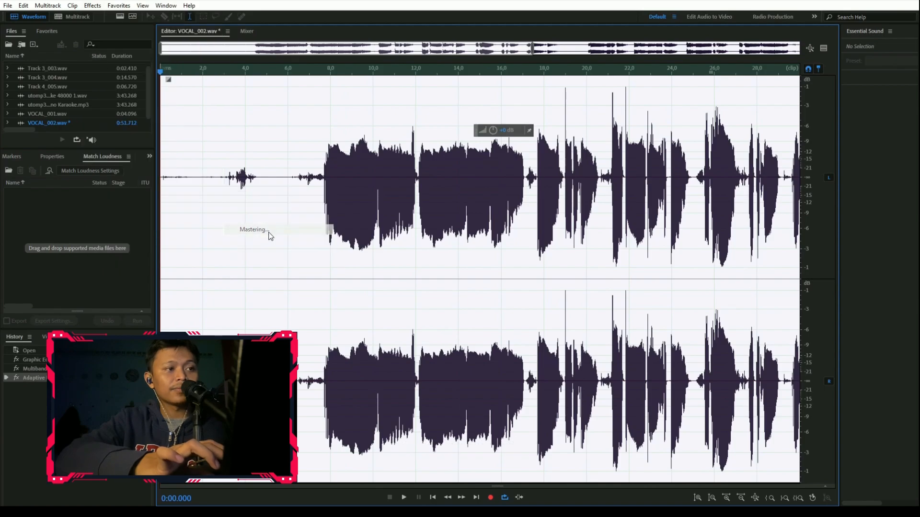
pyautogui.click(512, 184)
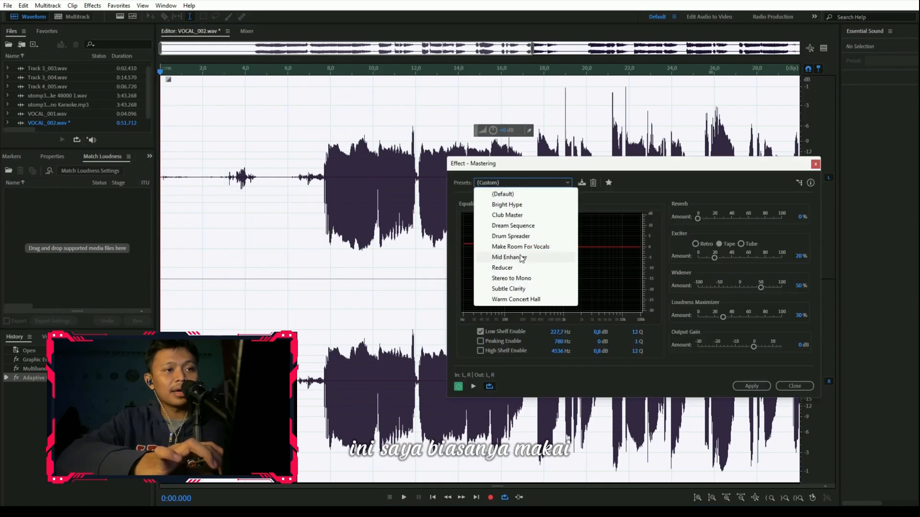
pyautogui.click(520, 247)
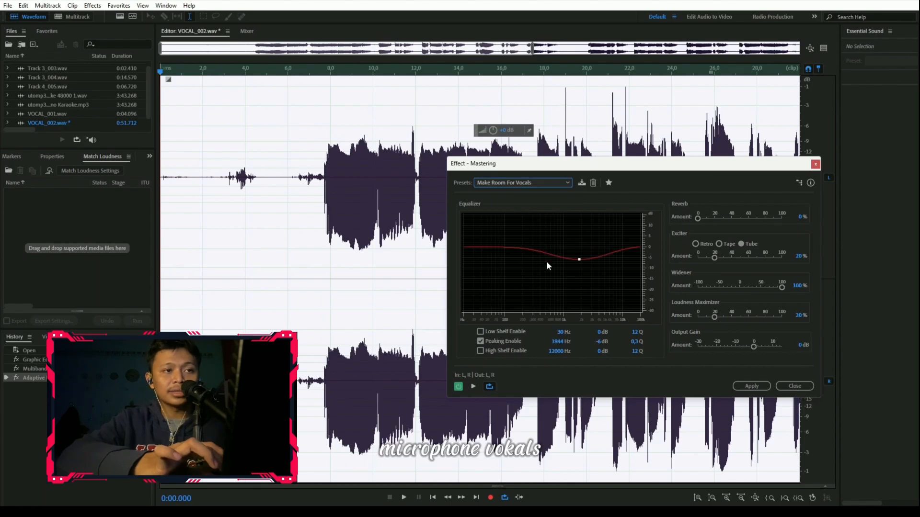
pyautogui.click(751, 386)
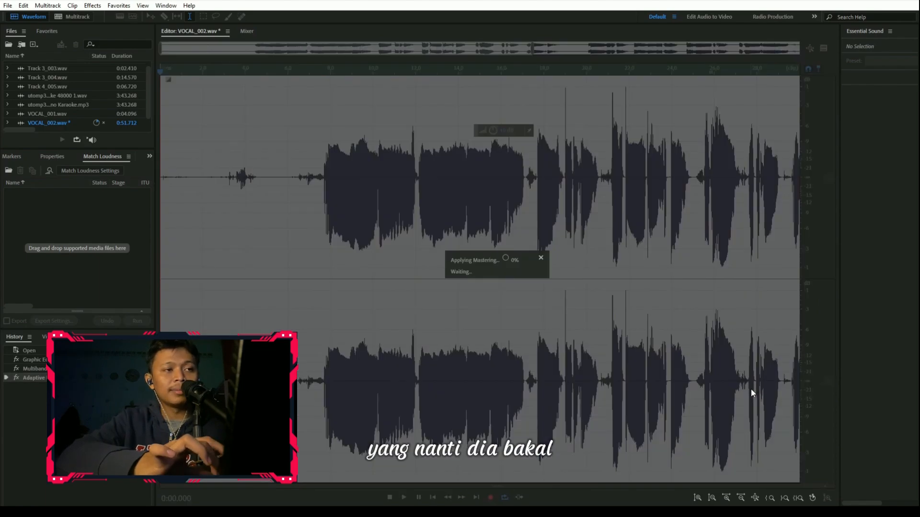
# Listen to the mastered vocal waveform from about 0:08
pyautogui.click(323, 236)
pyautogui.press('space')
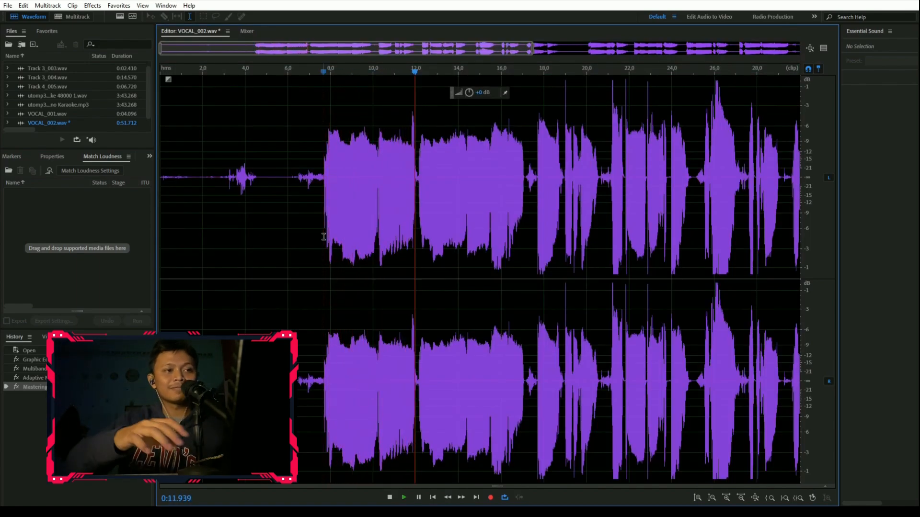
pyautogui.press('space')
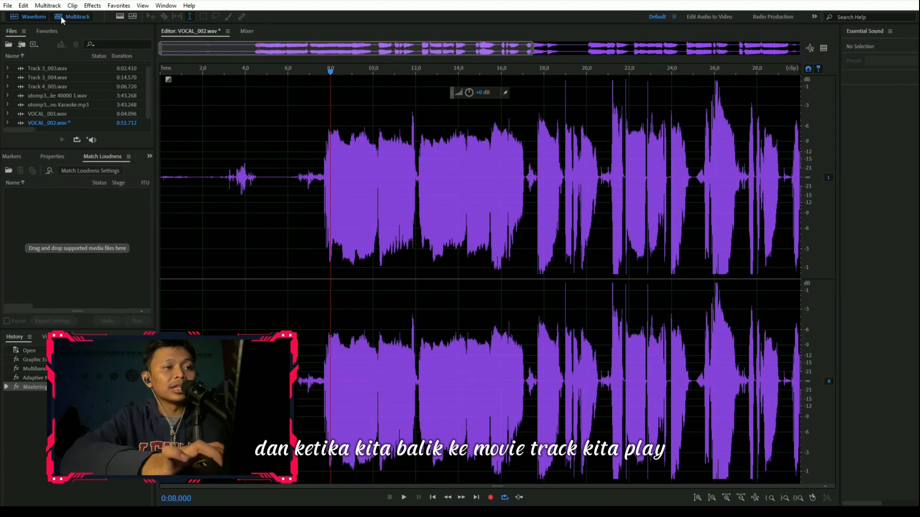
# Return to the multitrack session and play the mix with the mastered vocal from about 0:08
pyautogui.click(60, 15)
pyautogui.press('space')
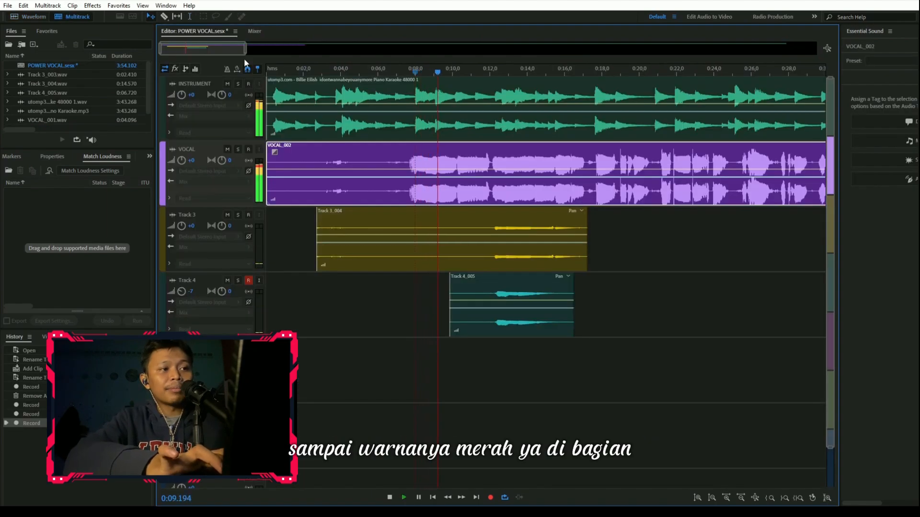
pyautogui.press('space')
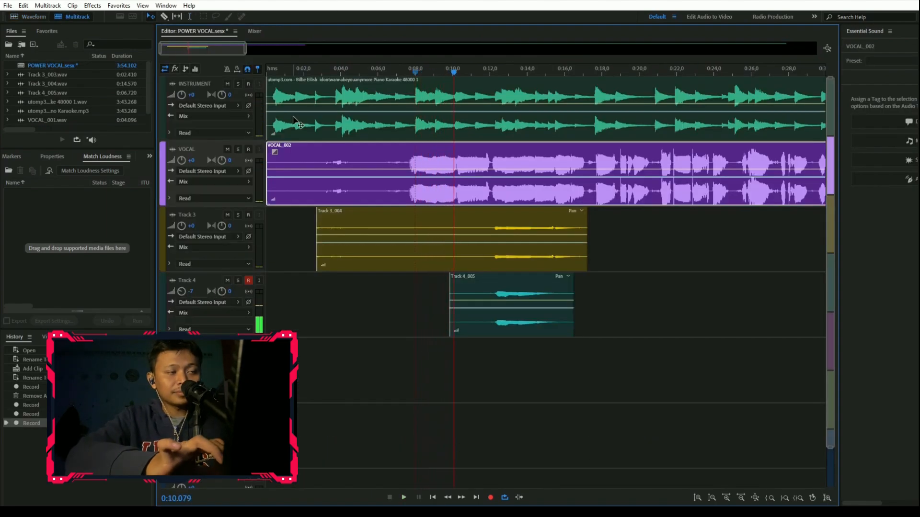
pyautogui.press('space')
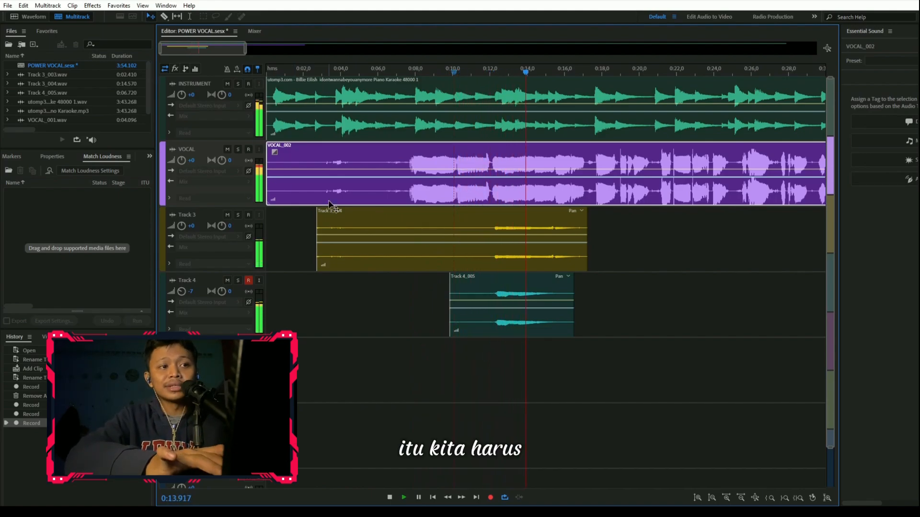
pyautogui.press('space')
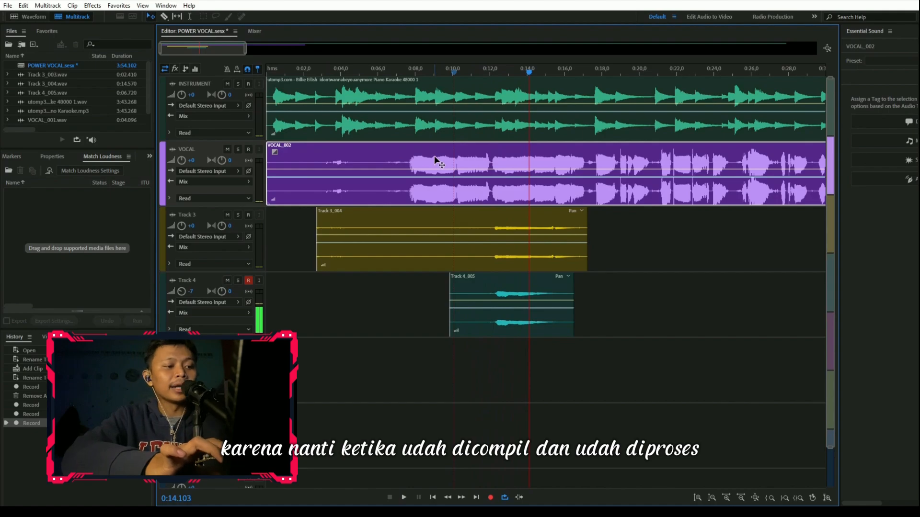
# Open the VOCAL_002 clip for waveform editing and normalize the entire waveform to -5 dB, with all channels normalized equally
pyautogui.doubleClick(420, 151)
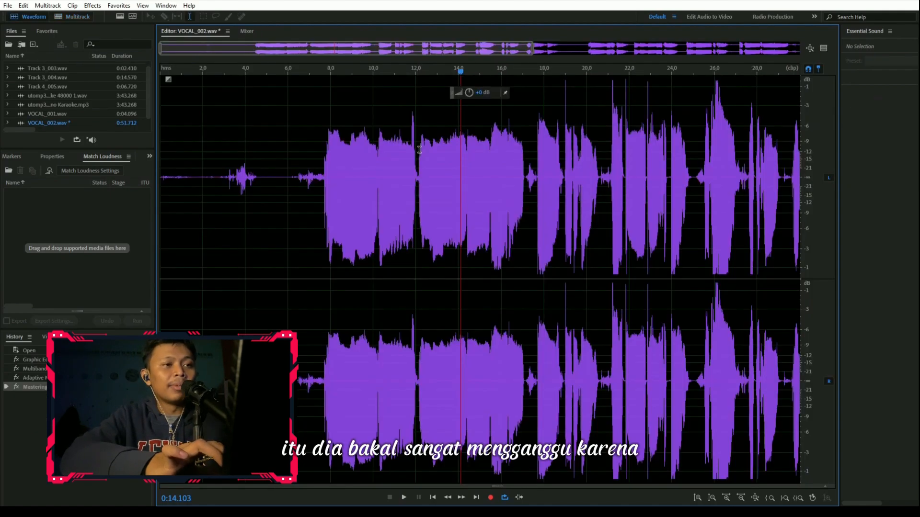
pyautogui.hotkey('ctrl', 'a')
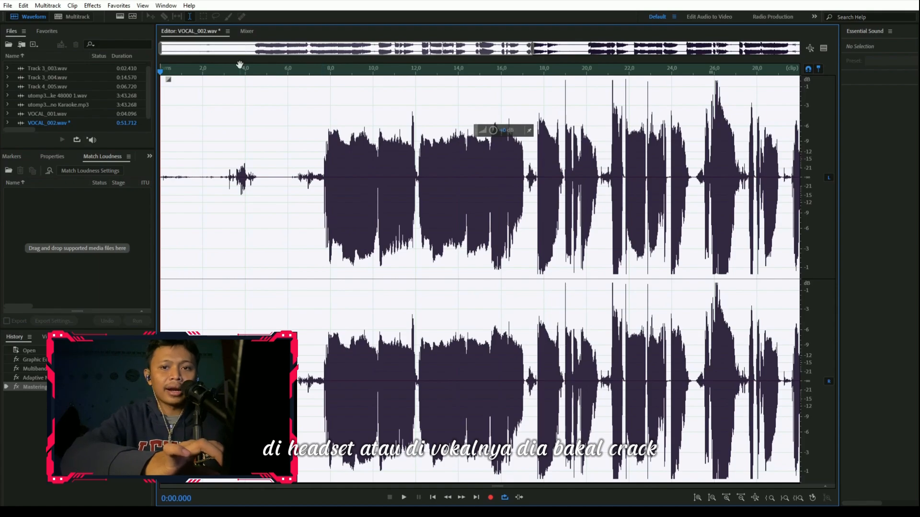
pyautogui.click(93, 6)
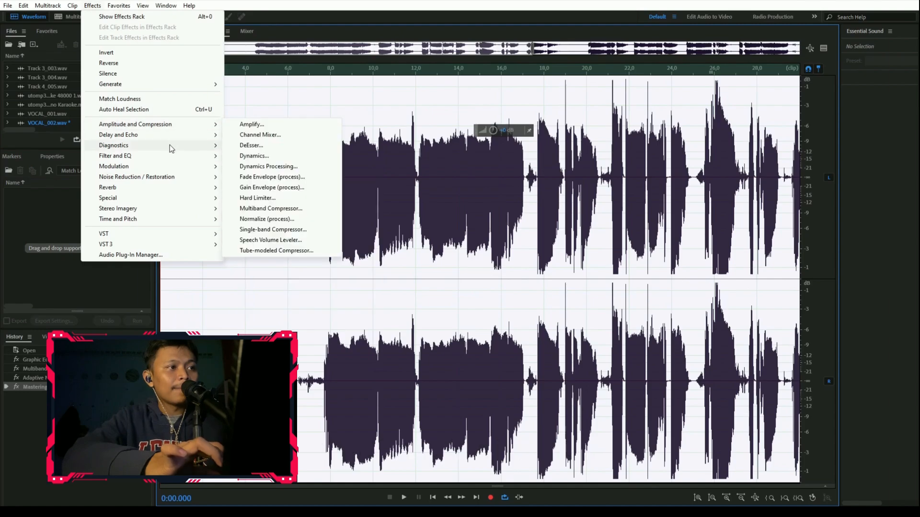
pyautogui.moveTo(186, 127)
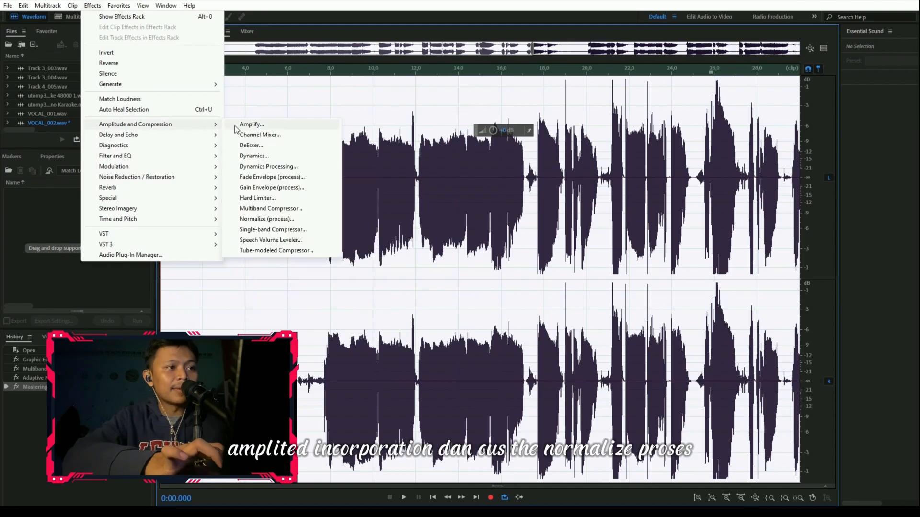
pyautogui.click(256, 219)
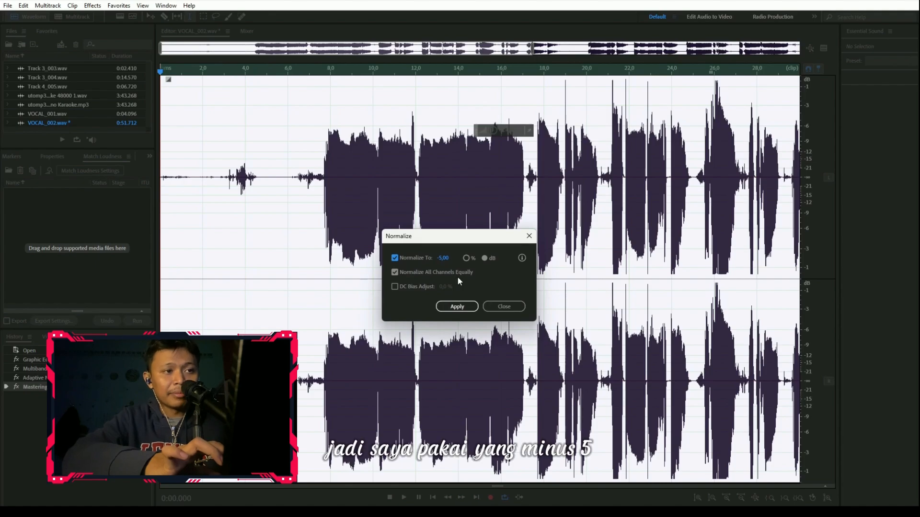
pyautogui.click(452, 304)
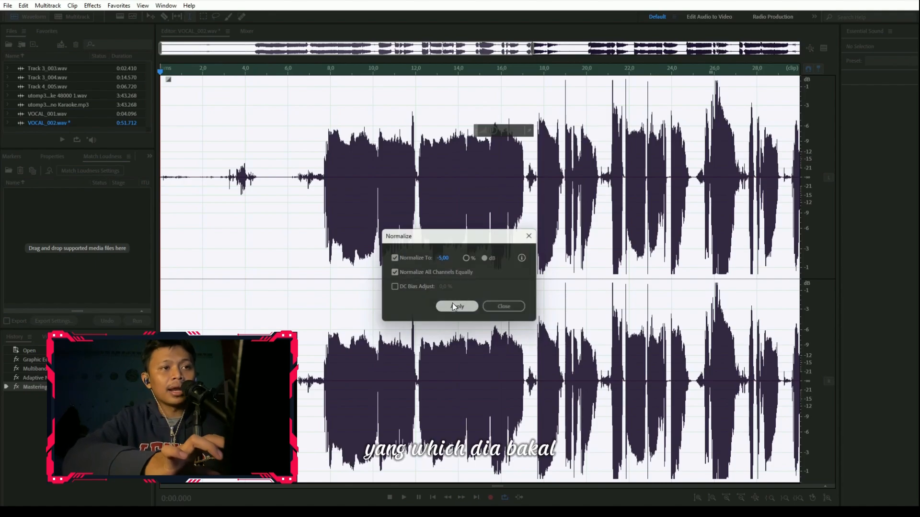
pyautogui.click(489, 221)
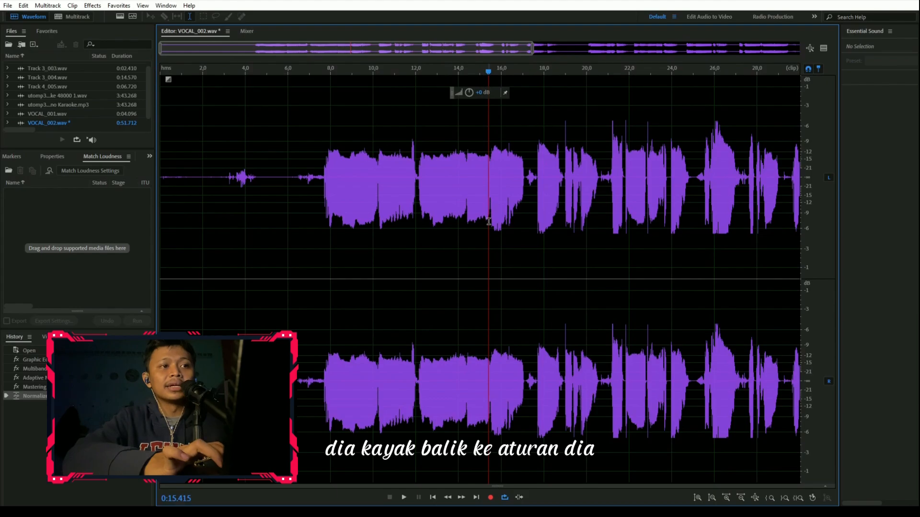
# Return to the multitrack session and listen to the mix with the normalized vocal from about 0:08
pyautogui.click(68, 16)
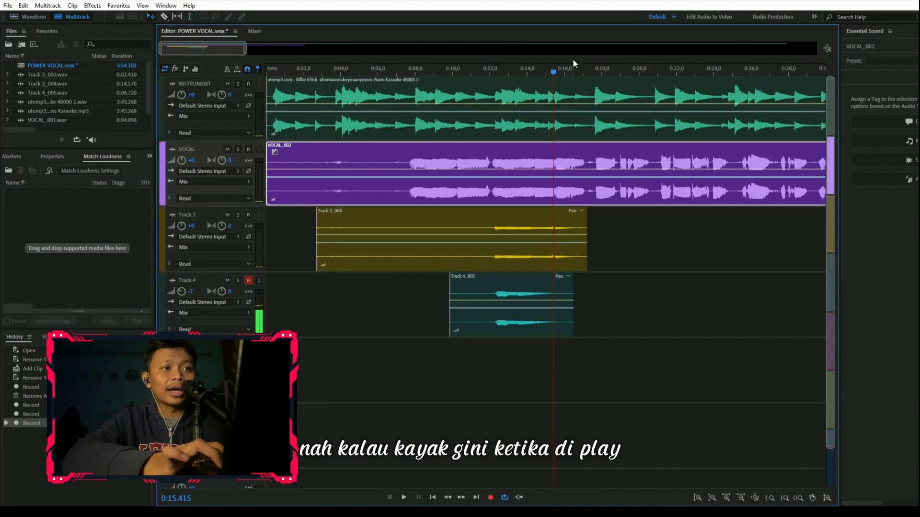
pyautogui.click(415, 72)
pyautogui.press('space')
pyautogui.click(408, 74)
pyautogui.press('space')
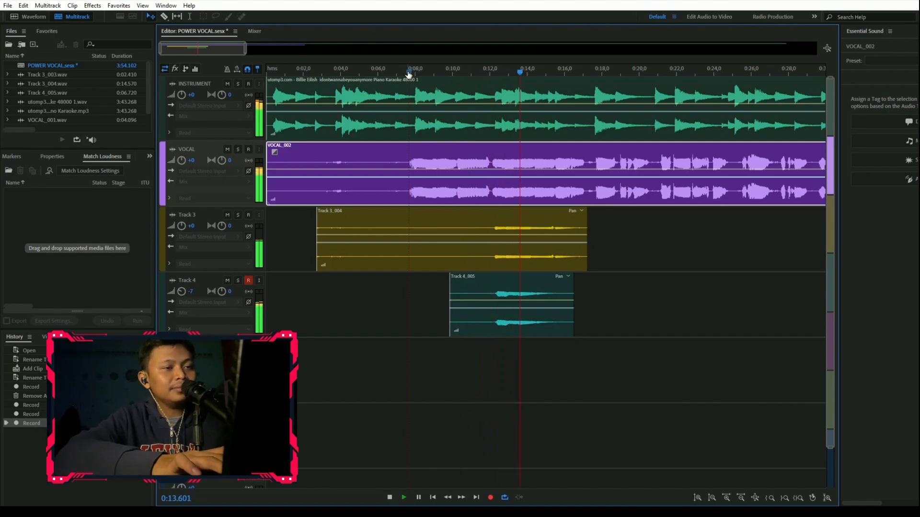
pyautogui.press('space')
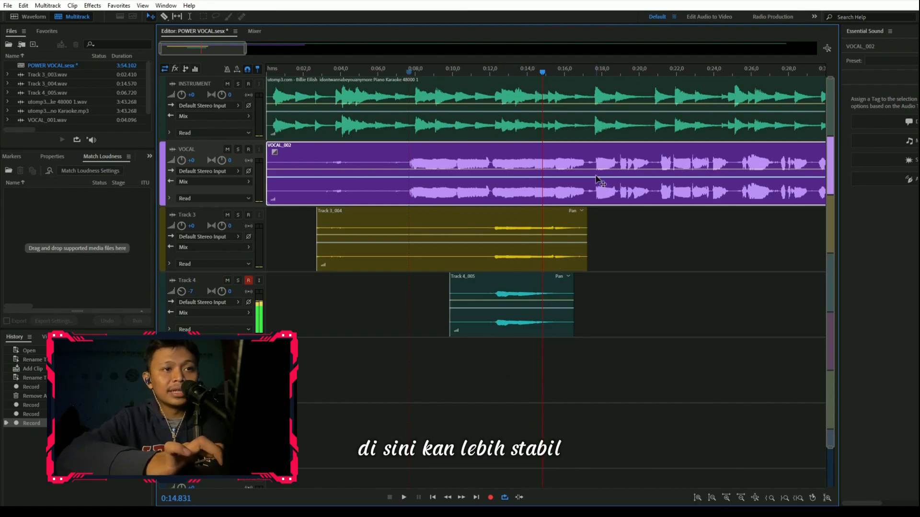
# Open the VOCAL_002 clip for waveform editing and apply the Vocal Enhancer with the High Tone preset to the entire waveform
pyautogui.doubleClick(553, 174)
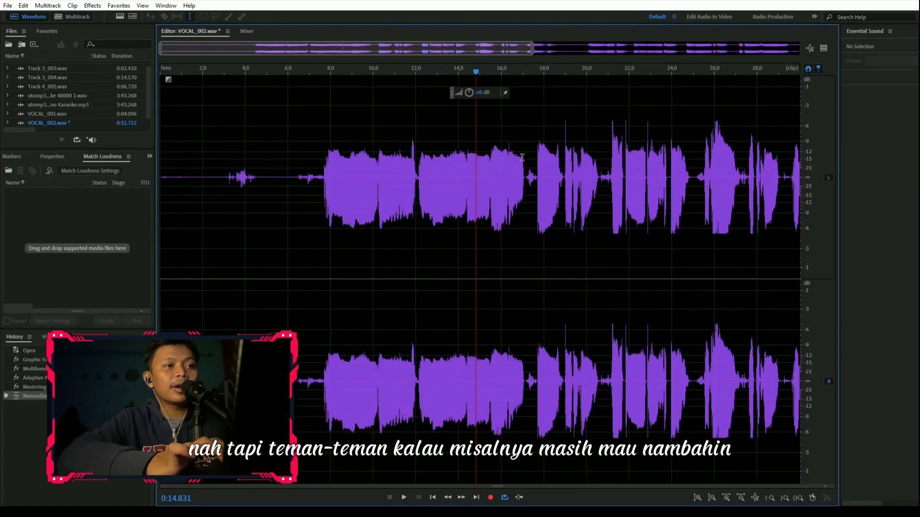
pyautogui.hotkey('ctrl', 'a')
pyautogui.click(93, 5)
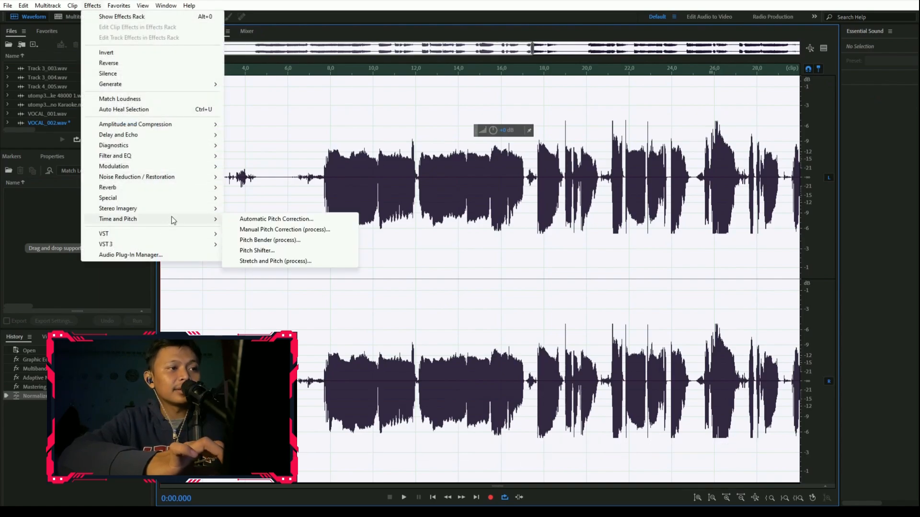
pyautogui.moveTo(183, 198)
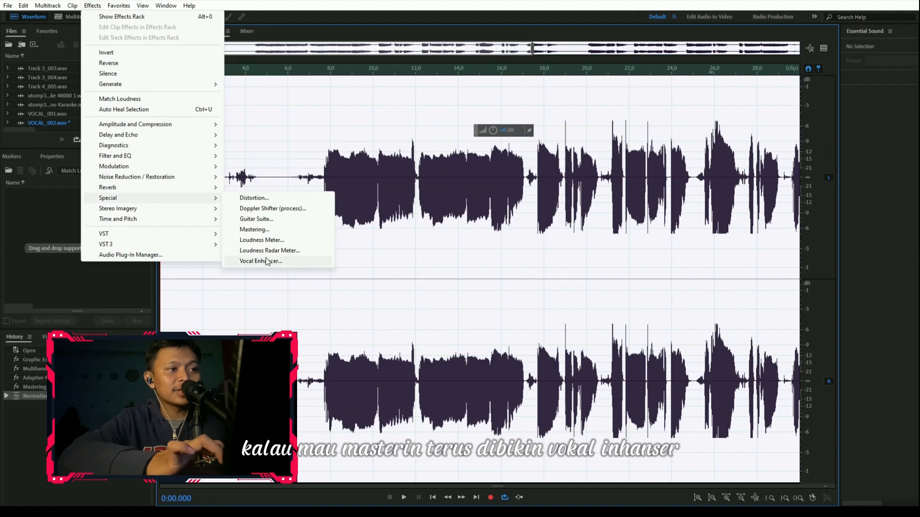
pyautogui.click(265, 261)
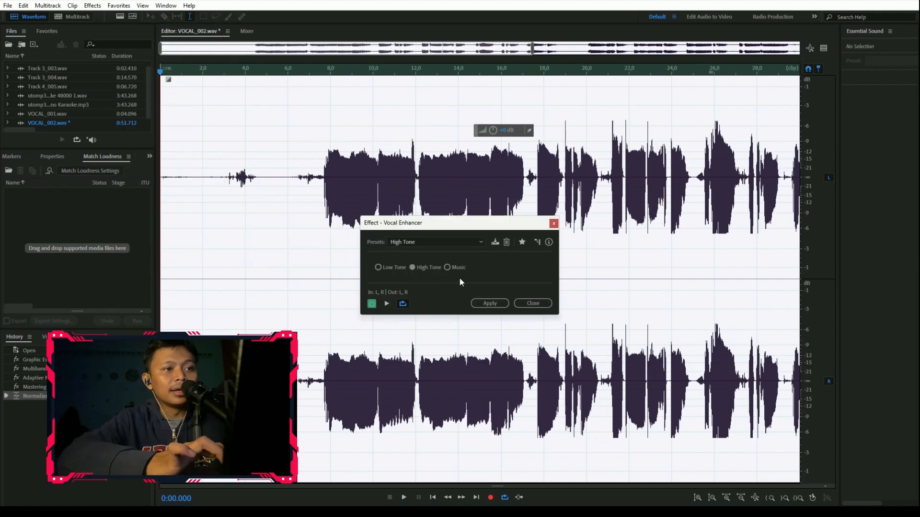
pyautogui.click(479, 302)
# Listen to the enhanced vocal on its own and in the multitrack mix, starting from about 0:08 each time
pyautogui.click(324, 233)
pyautogui.press('space')
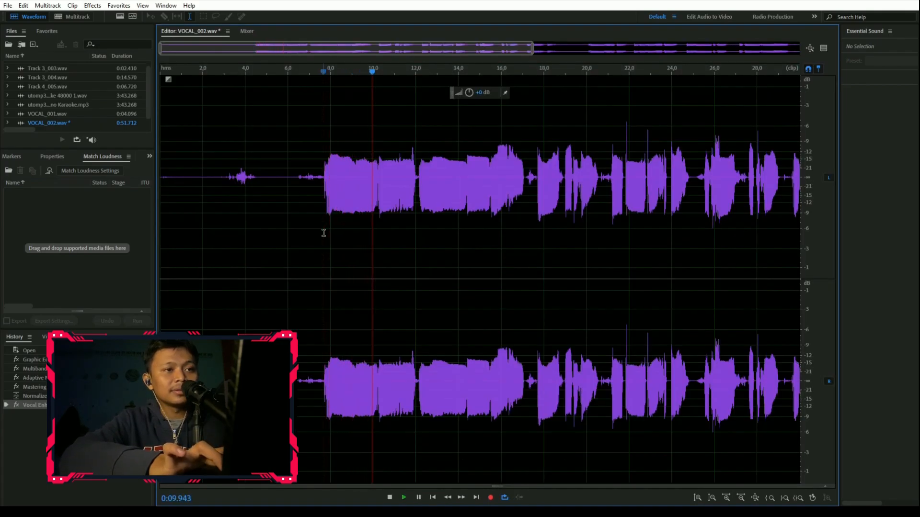
pyautogui.click(63, 15)
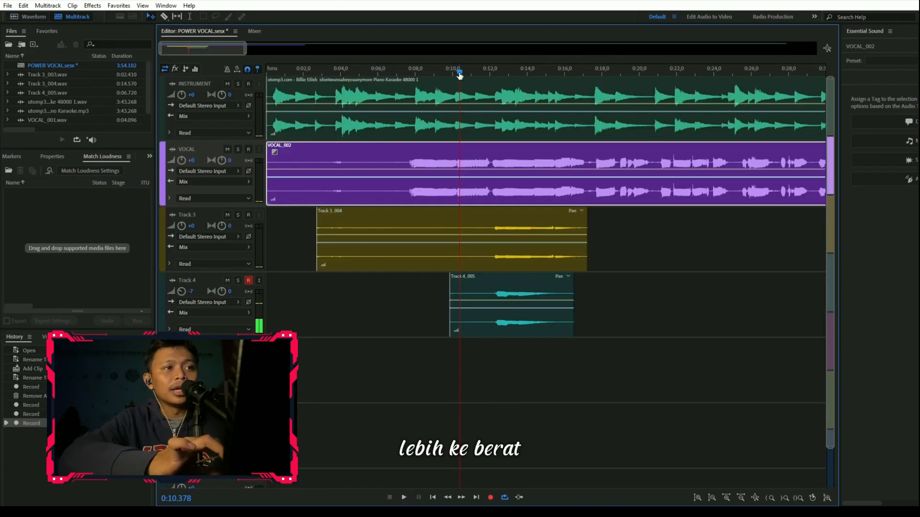
pyautogui.click(411, 78)
pyautogui.press('space')
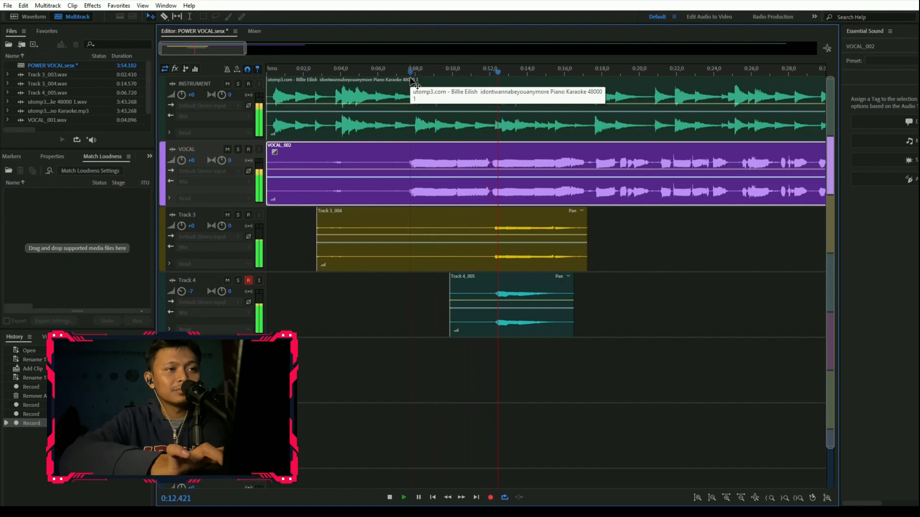
pyautogui.press('space')
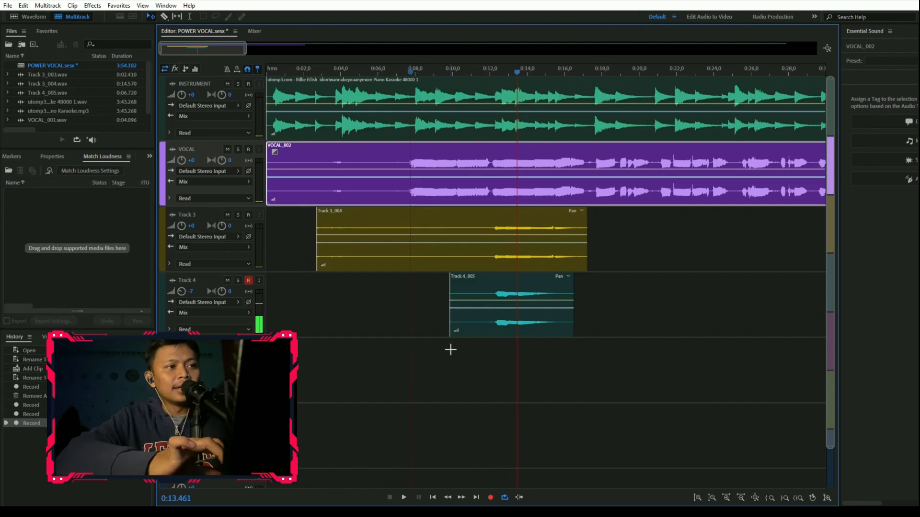
pyautogui.click(528, 426)
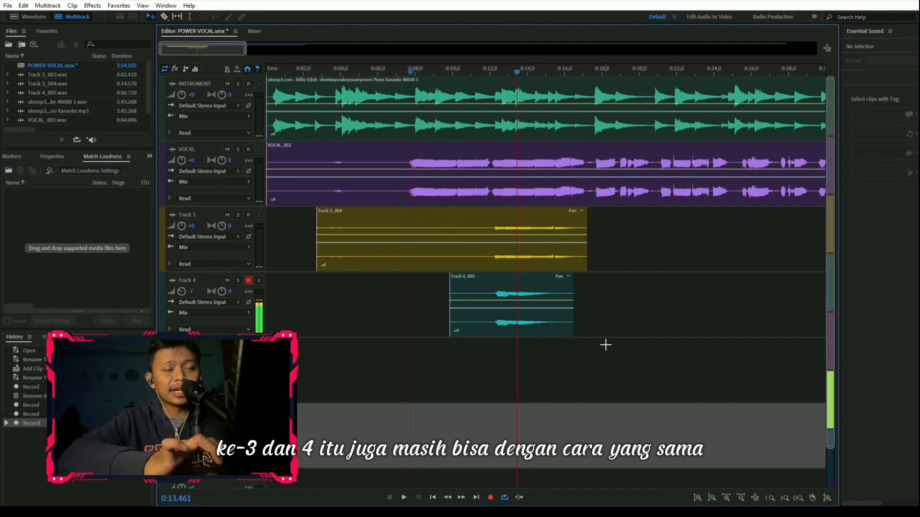
# Open the VOCAL_002 clip for waveform editing and apply the Reverb effect with the Default preset to the entire waveform
pyautogui.doubleClick(450, 156)
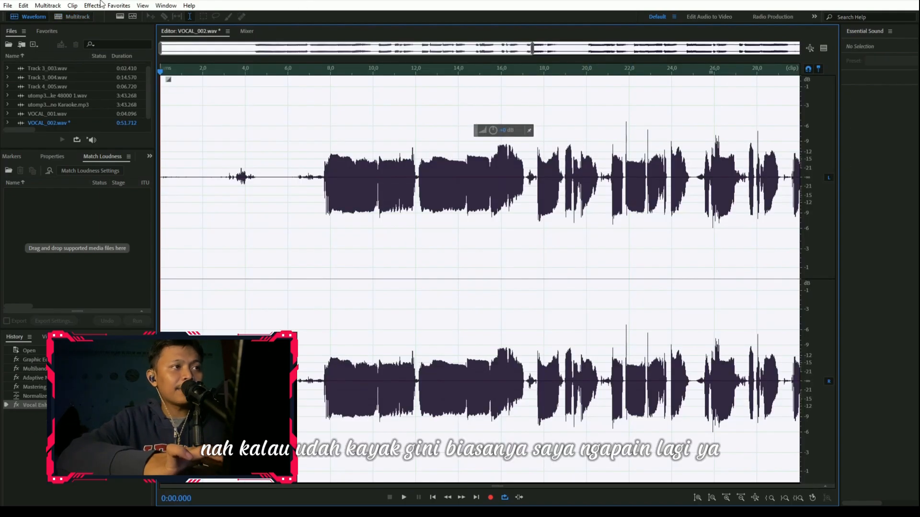
pyautogui.click(98, 4)
pyautogui.moveTo(168, 209)
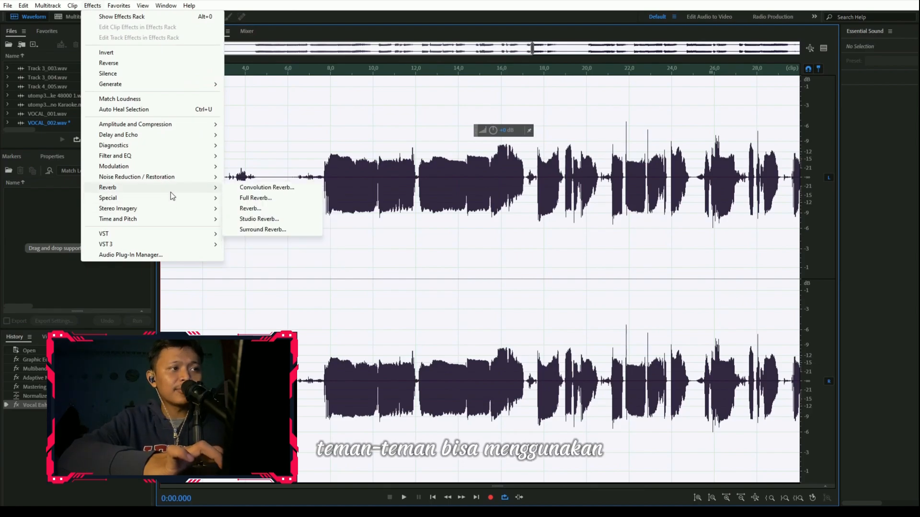
pyautogui.click(250, 209)
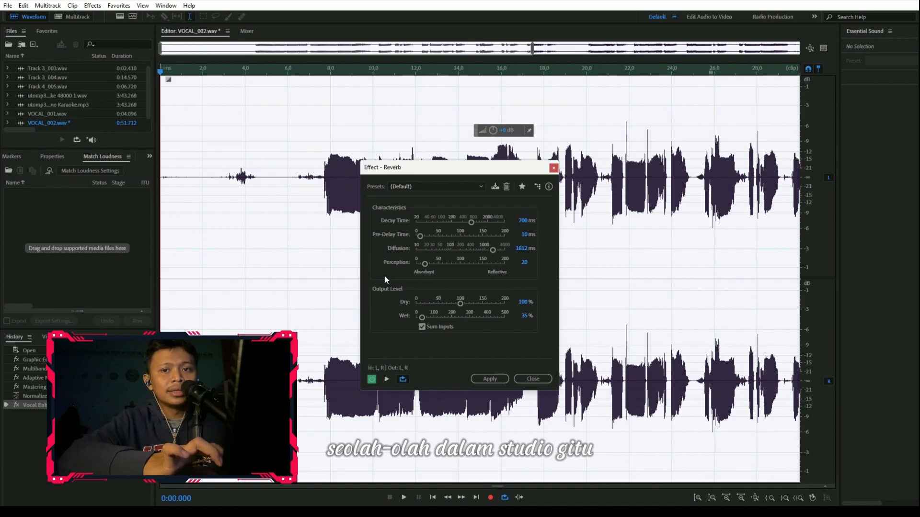
pyautogui.click(487, 377)
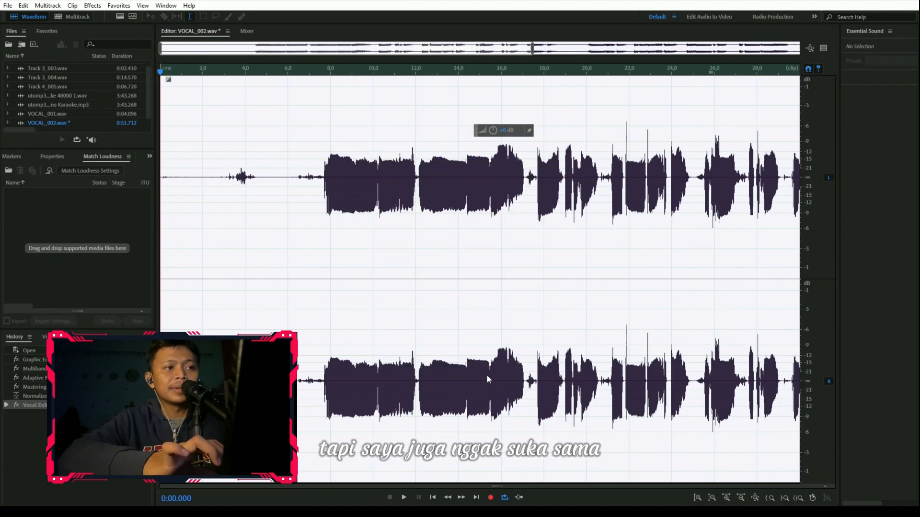
# Listen to the vocal with reverb on its own from about 0:07, and to the mix in the multitrack session from about 0:11
pyautogui.click(316, 218)
pyautogui.press('space')
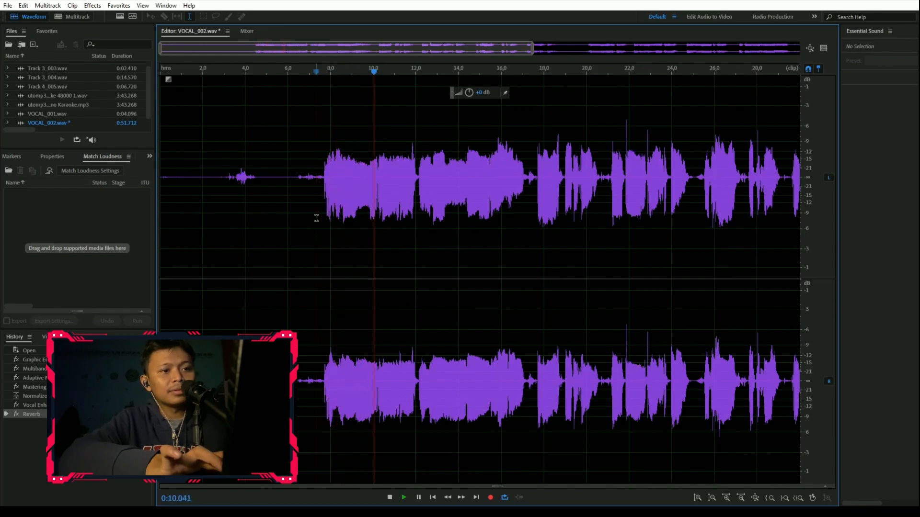
pyautogui.press('space')
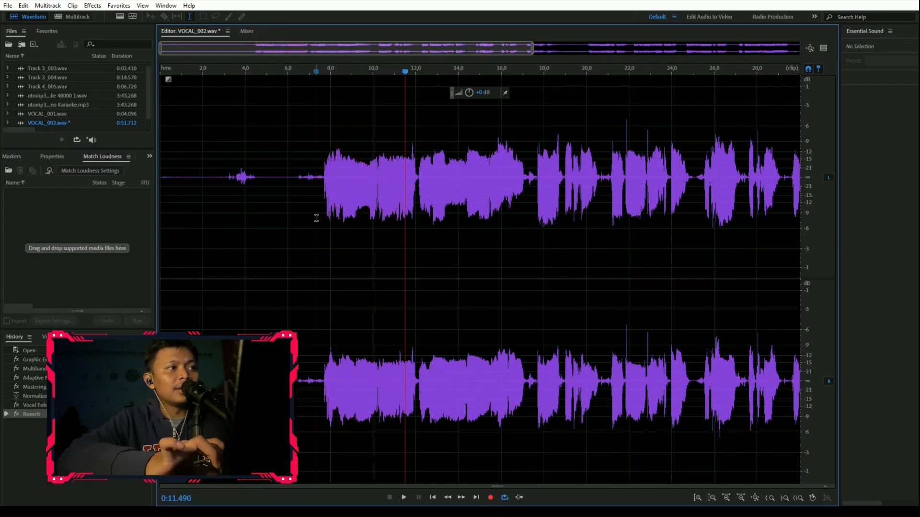
pyautogui.click(71, 17)
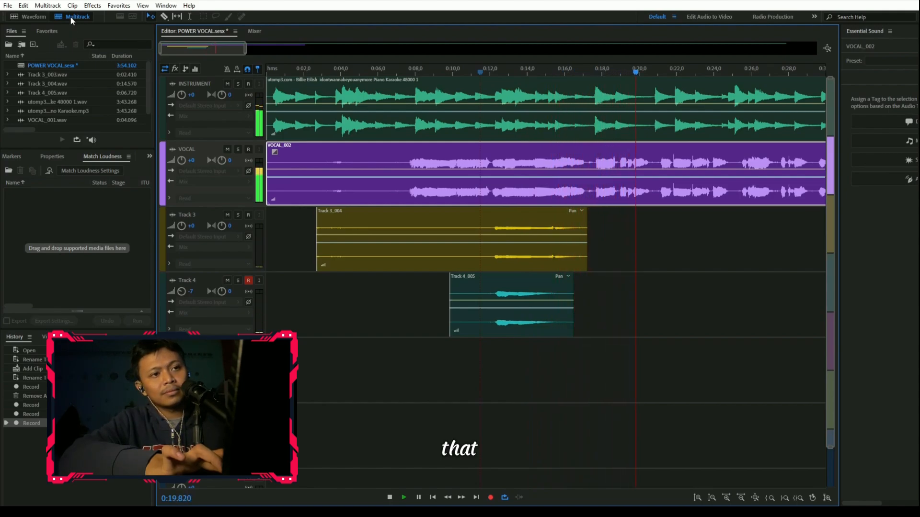
pyautogui.press('space')
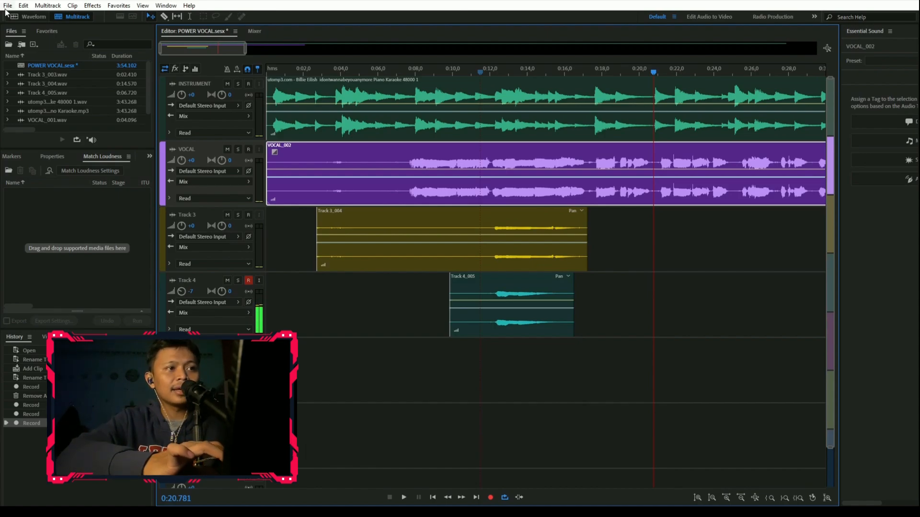
pyautogui.click(518, 384)
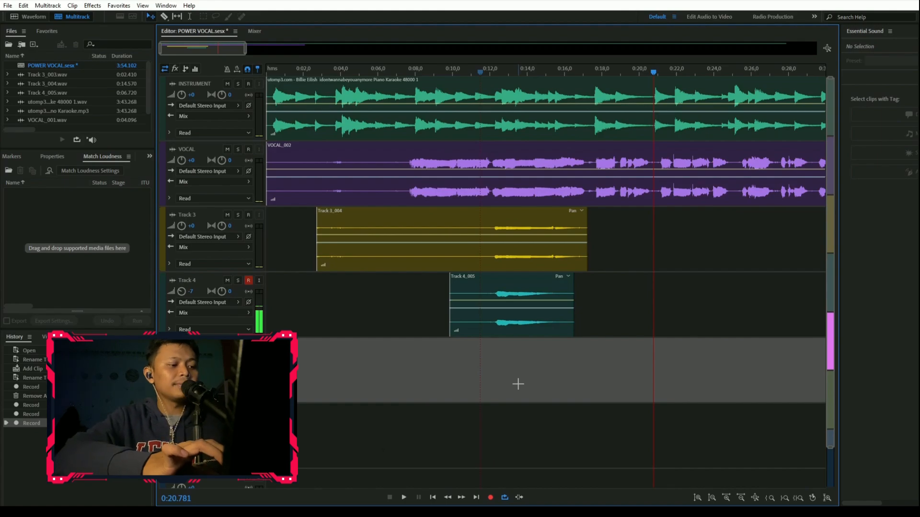
pyautogui.hotkey('ctrl', 'a')
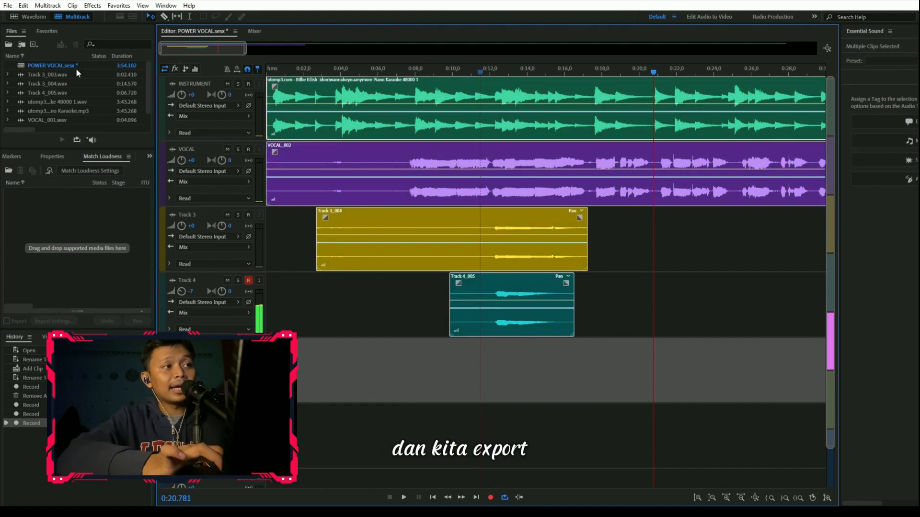
pyautogui.click(8, 6)
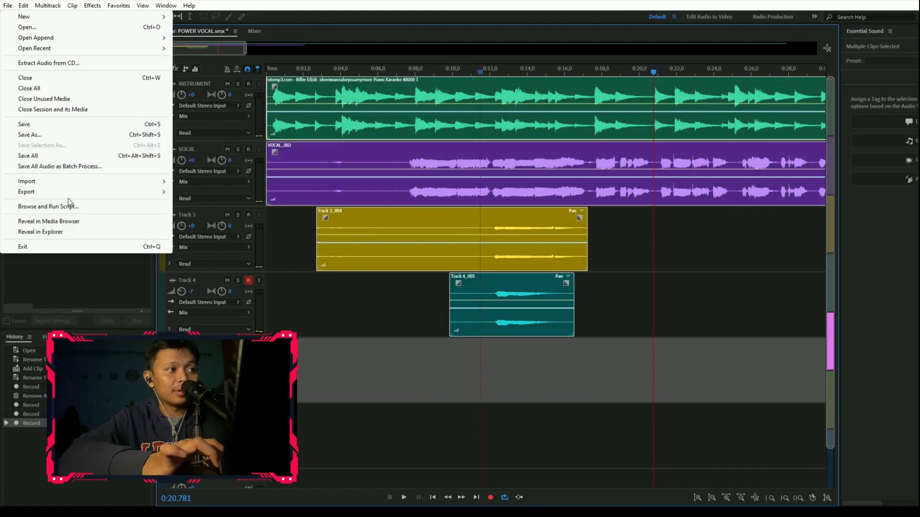
pyautogui.moveTo(142, 191)
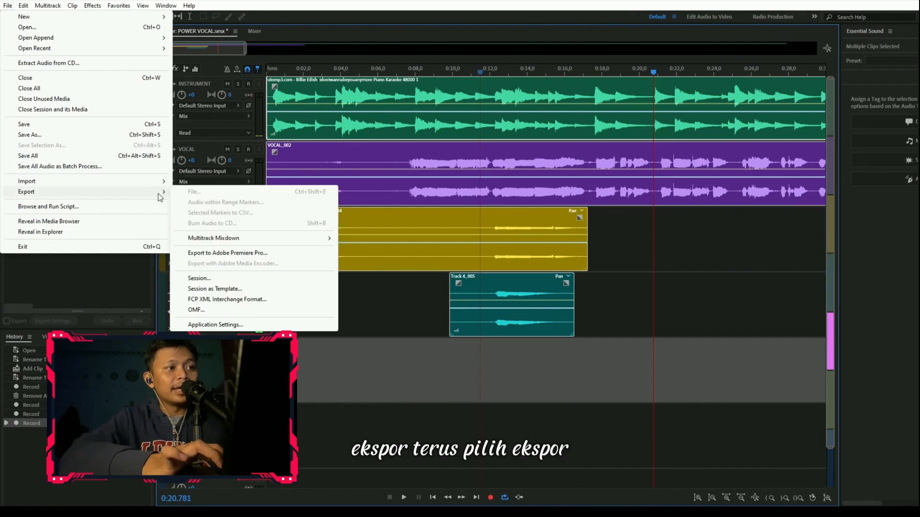
pyautogui.moveTo(255, 245)
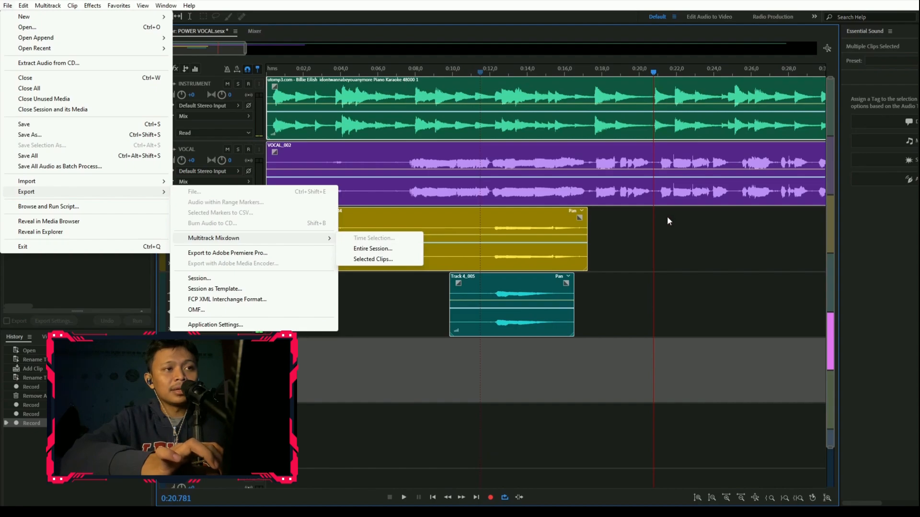
pyautogui.click(666, 241)
# Lower the overall volume of the karaoke instrumental in its waveform and check the balance in the multitrack mix from about 0:11
pyautogui.doubleClick(506, 85)
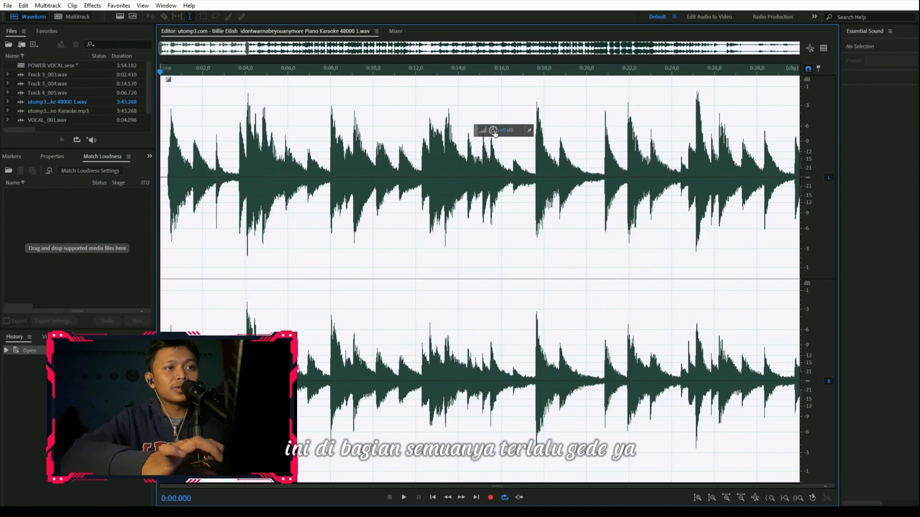
pyautogui.moveTo(495, 133); pyautogui.dragTo(481, 130)
pyautogui.click(393, 139)
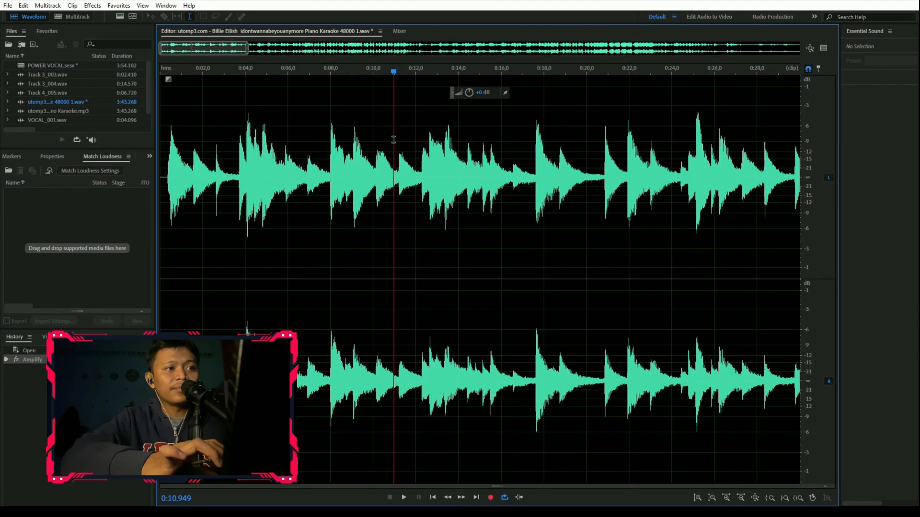
pyautogui.click(74, 18)
pyautogui.press('space')
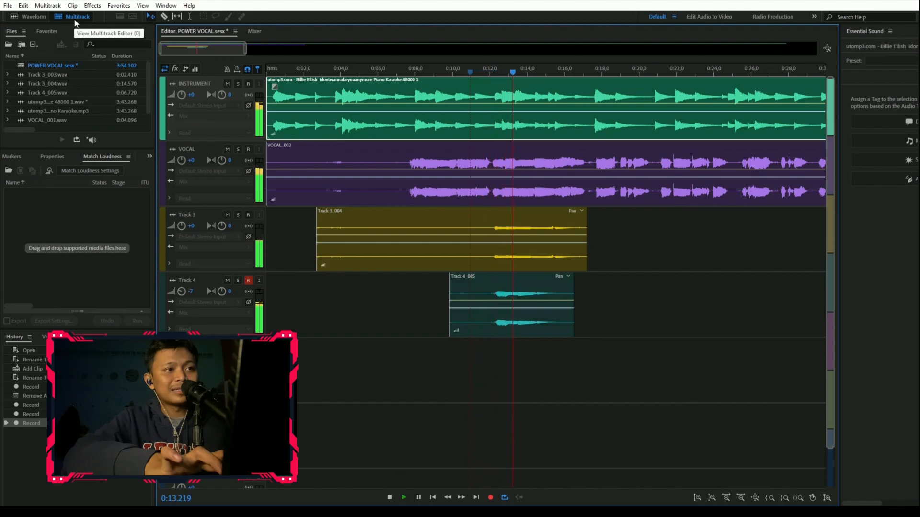
pyautogui.press('space')
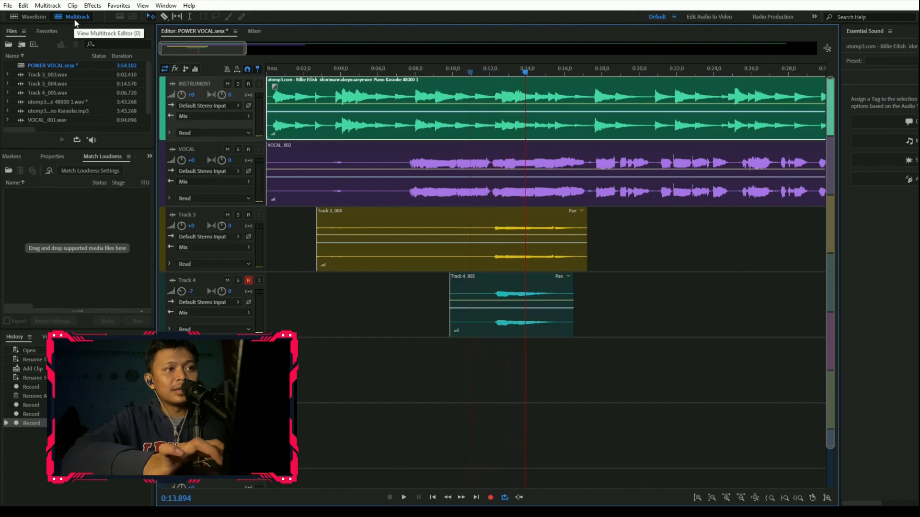
# Reduce the instrumental waveform's volume further and play the multitrack mix from about 0:09
pyautogui.doubleClick(359, 96)
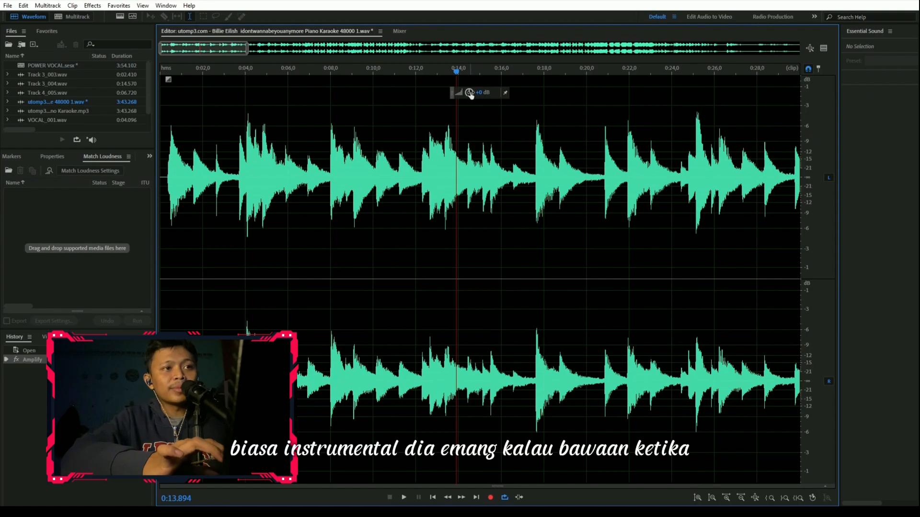
pyautogui.moveTo(469, 93); pyautogui.dragTo(449, 90)
pyautogui.click(359, 168)
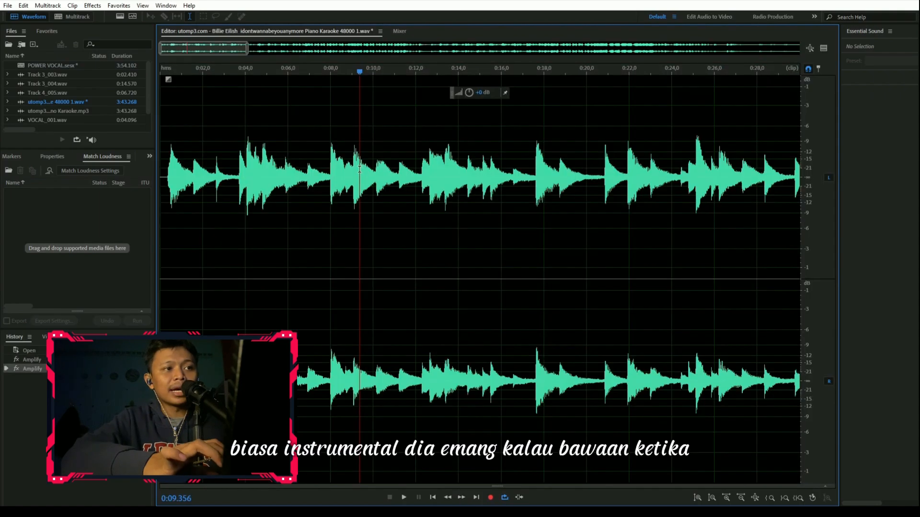
pyautogui.click(74, 16)
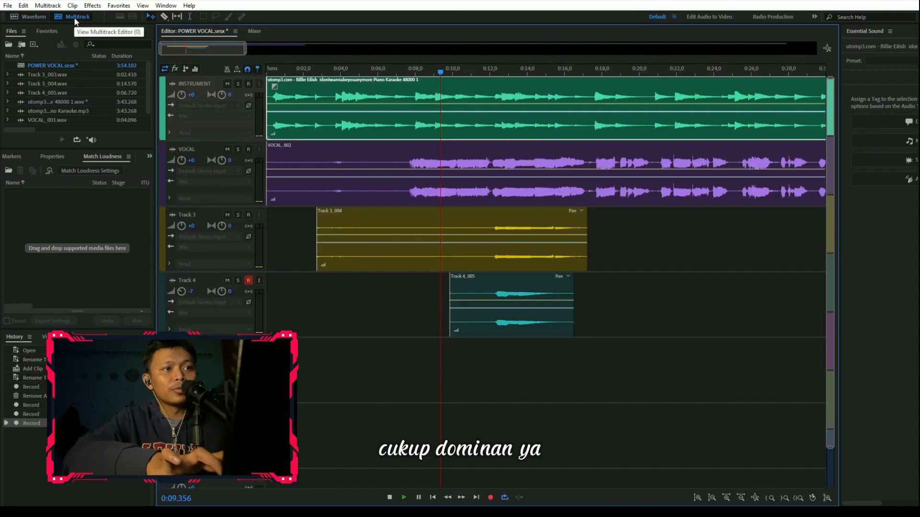
pyautogui.press('space')
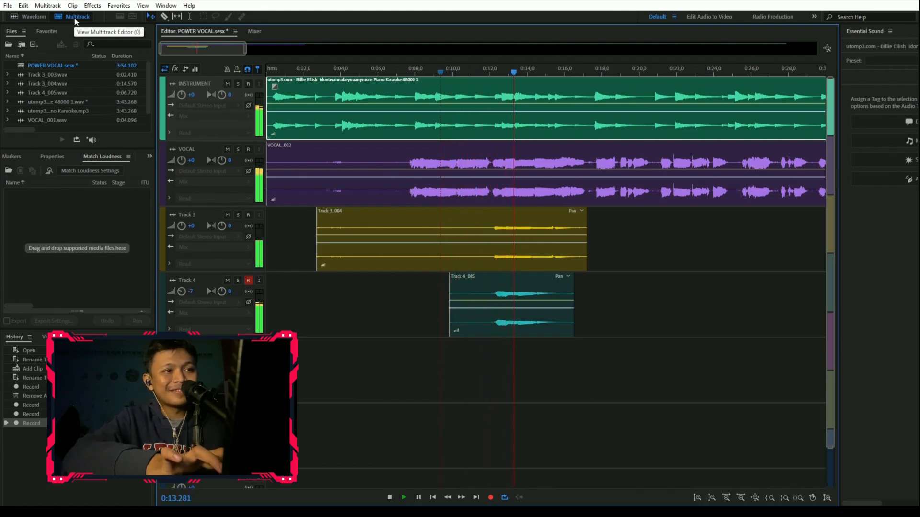
pyautogui.press('space')
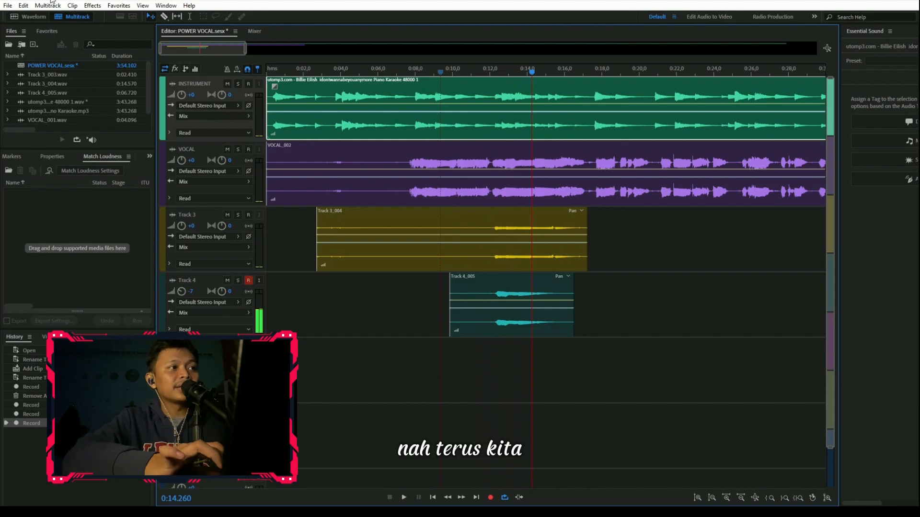
# Select all clips and export a multitrack mixdown of the entire session as POWER VOCAL_mixdown.flac in FLAC format to the Documents folder
pyautogui.hotkey('ctrl', 'a')
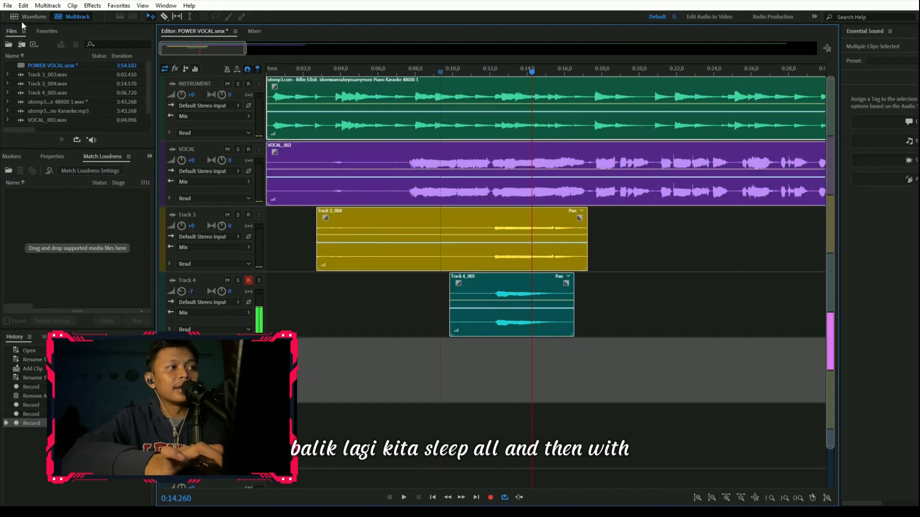
pyautogui.click(8, 5)
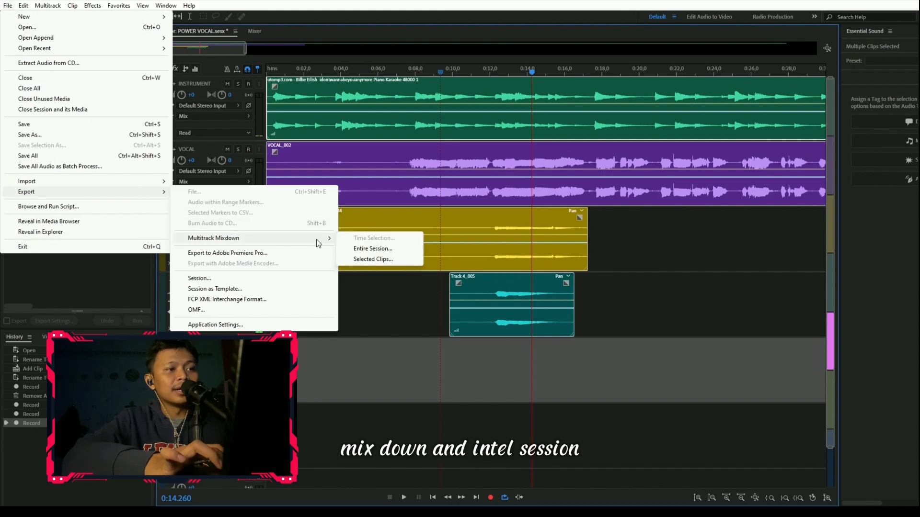
pyautogui.click(373, 249)
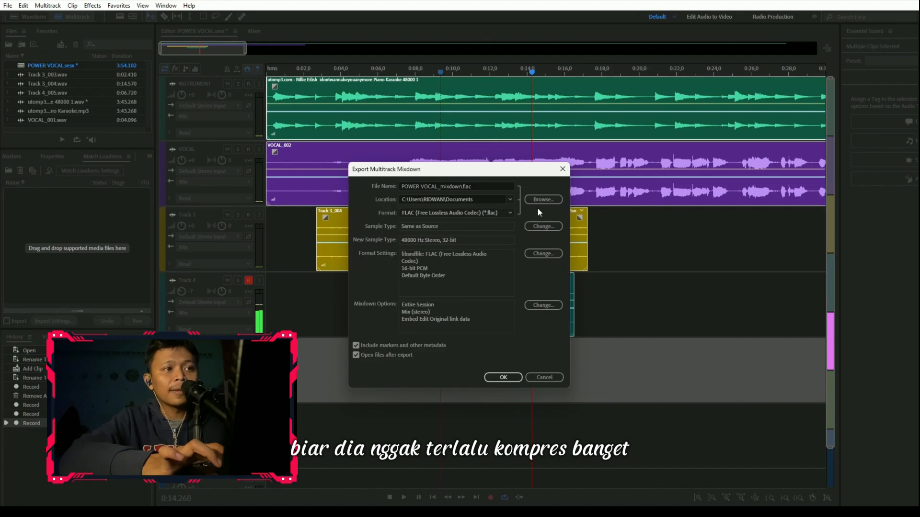
pyautogui.click(501, 376)
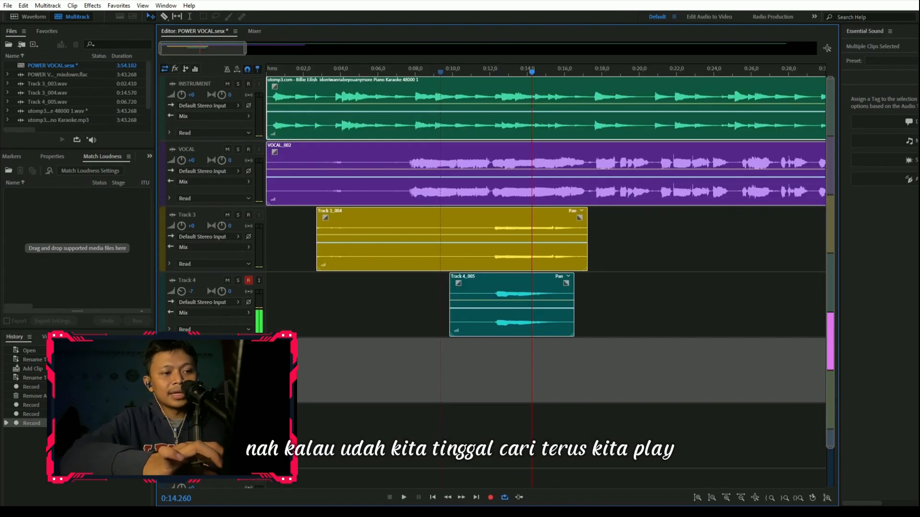
# Switch to File Explorer, play the exported POWER VOCAL_mixdown FLAC file from the Documents folder, and close the player
pyautogui.click(386, 511)
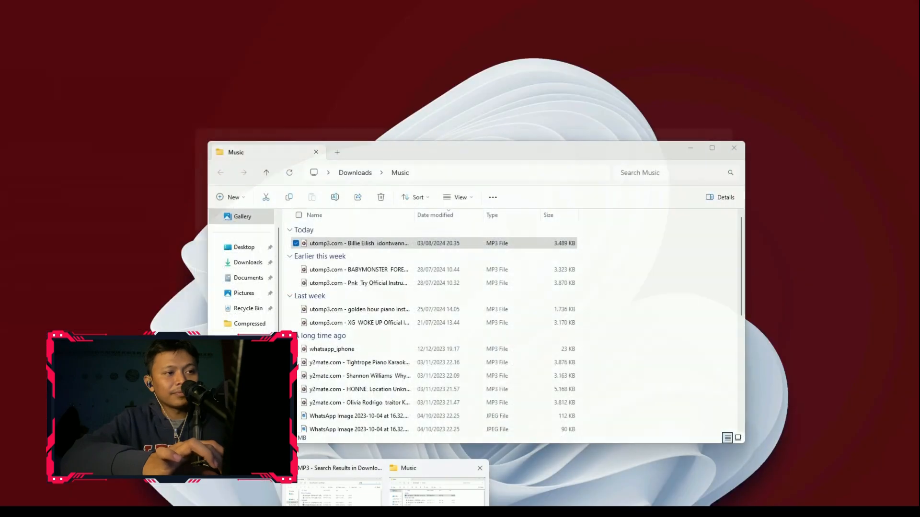
pyautogui.click(437, 484)
pyautogui.click(265, 278)
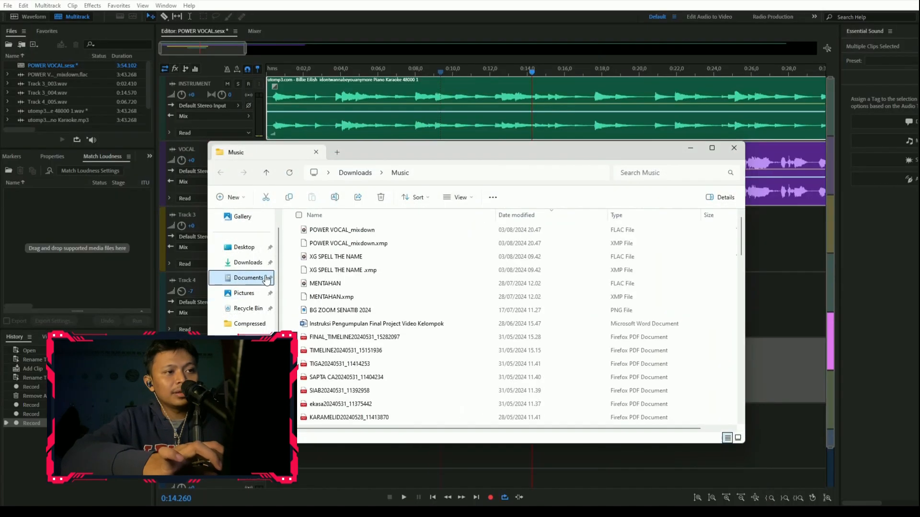
pyautogui.doubleClick(354, 232)
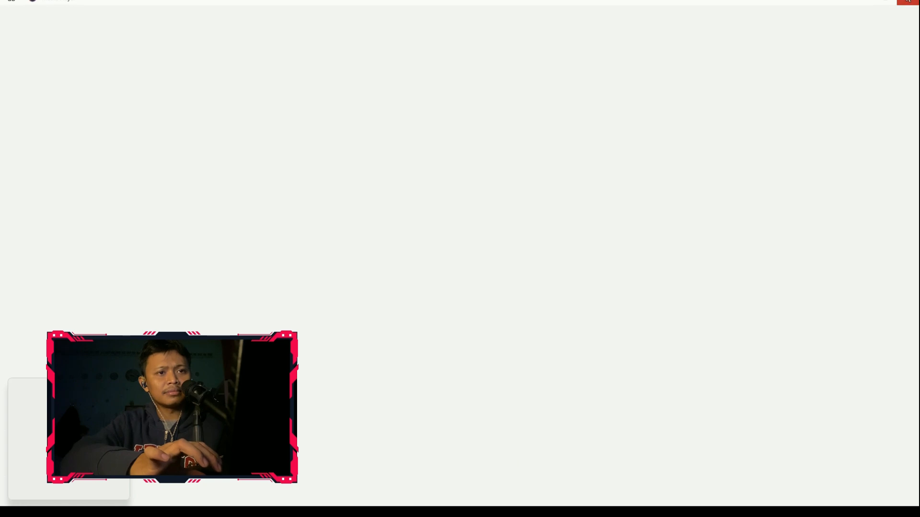
pyautogui.click(908, 1)
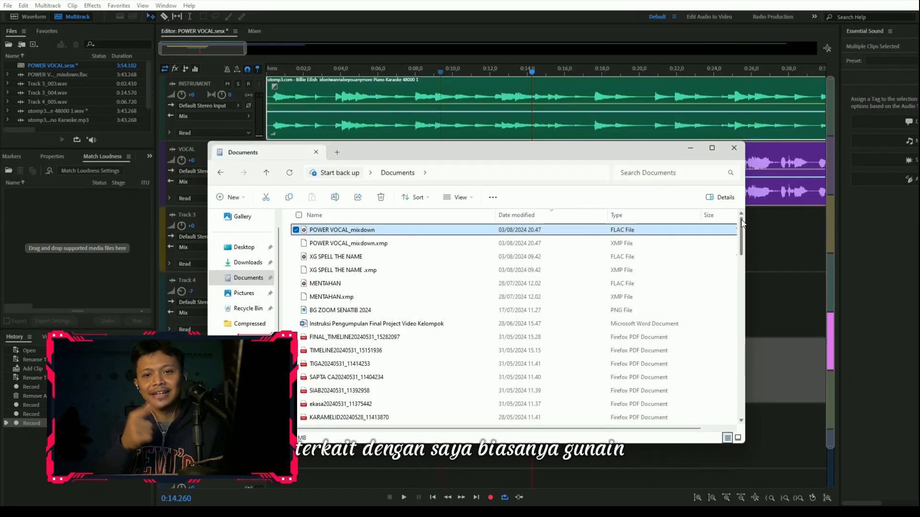